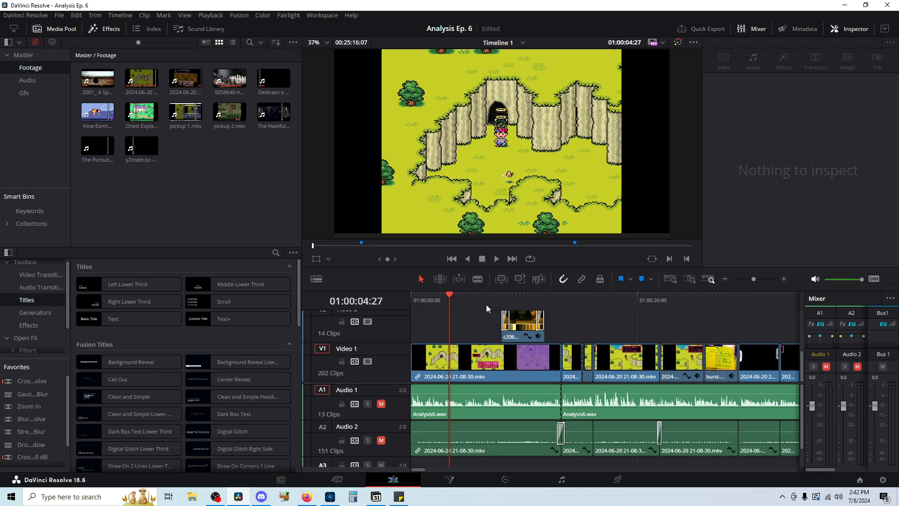
# Skim the opening minutes of Timeline 1, comparing the gameplay recording with the Onett Explains Everything.mp4 clip
pyautogui.moveTo(487, 304); pyautogui.dragTo(670, 316)
pyautogui.scroll(-5, 670, 316)
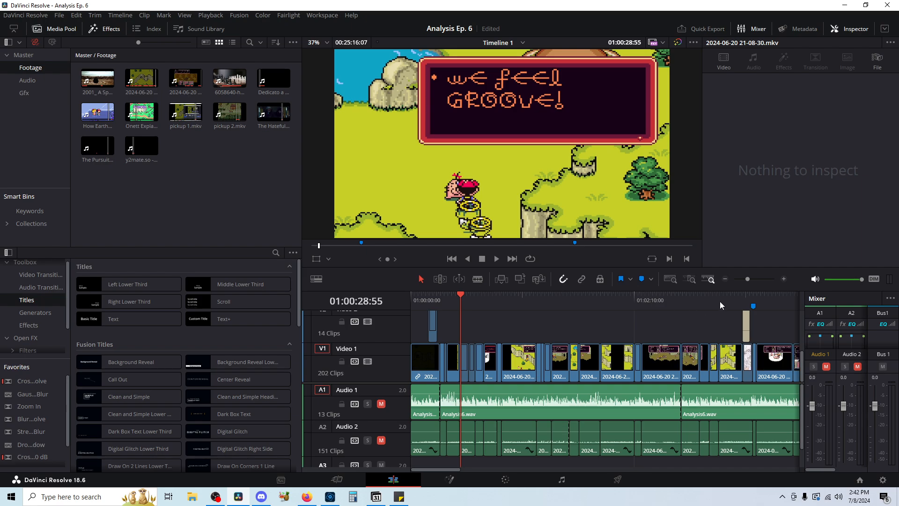
pyautogui.click(742, 299)
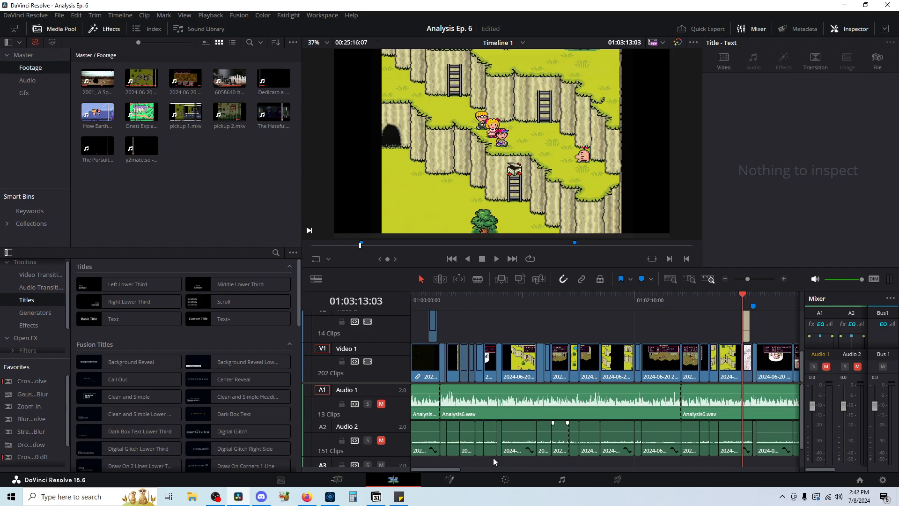
pyautogui.click(493, 302)
pyautogui.click(478, 303)
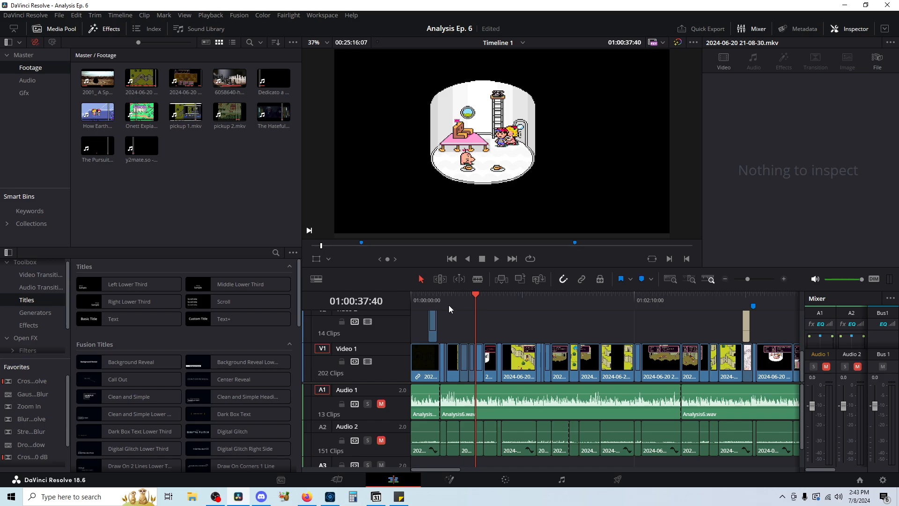
pyautogui.moveTo(451, 305); pyautogui.dragTo(540, 306)
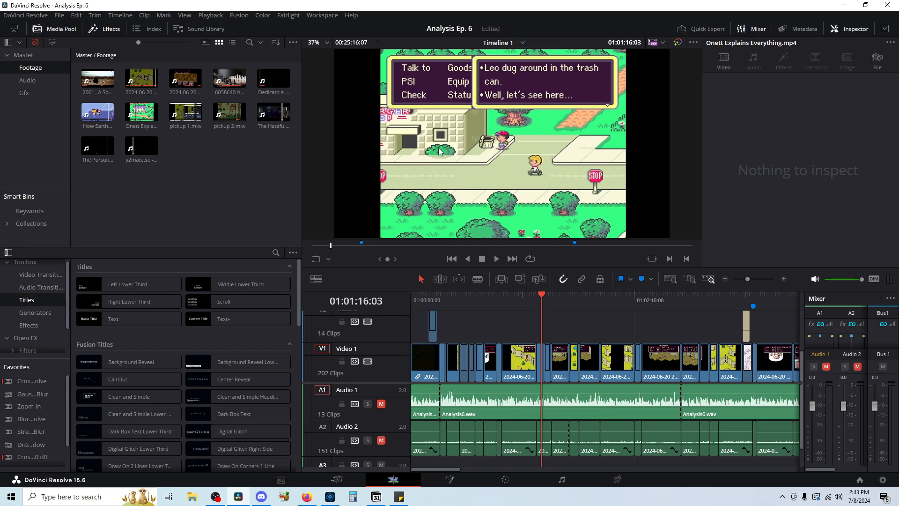
pyautogui.click(525, 299)
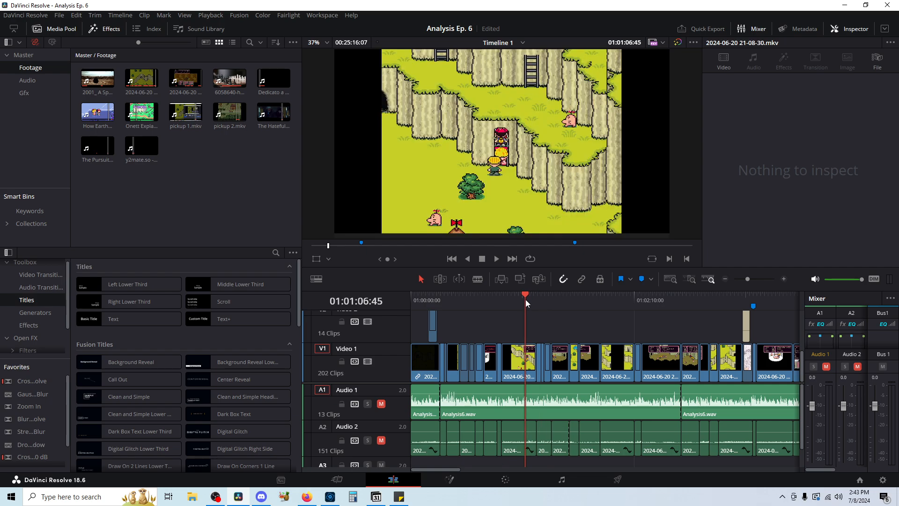
pyautogui.click(541, 300)
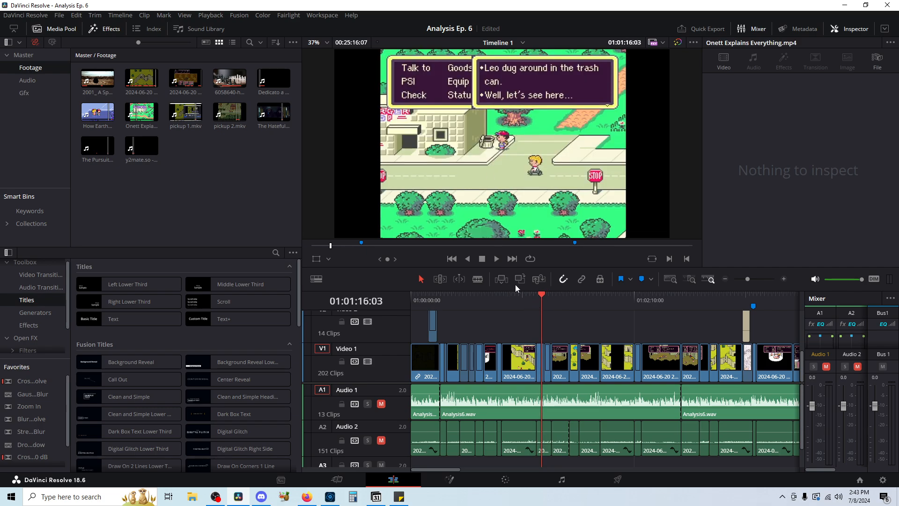
pyautogui.click(523, 299)
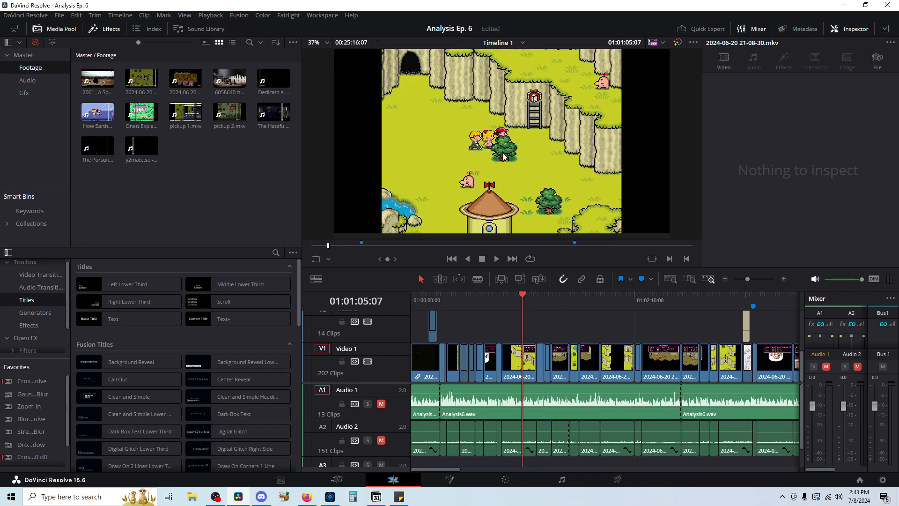
# Go to Marker 1 on the timeline and play the pickup 1.mkv clip there, examining the characters up close
pyautogui.moveTo(562, 294); pyautogui.dragTo(754, 305)
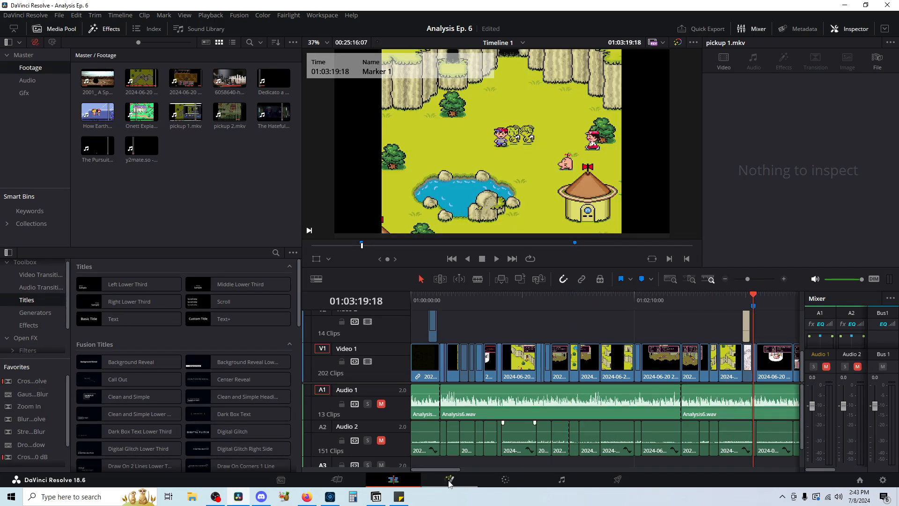
pyautogui.moveTo(453, 469)
pyautogui.mouseDown()
pyautogui.moveTo(495, 462)
pyautogui.moveTo(469, 467)
pyautogui.mouseUp()
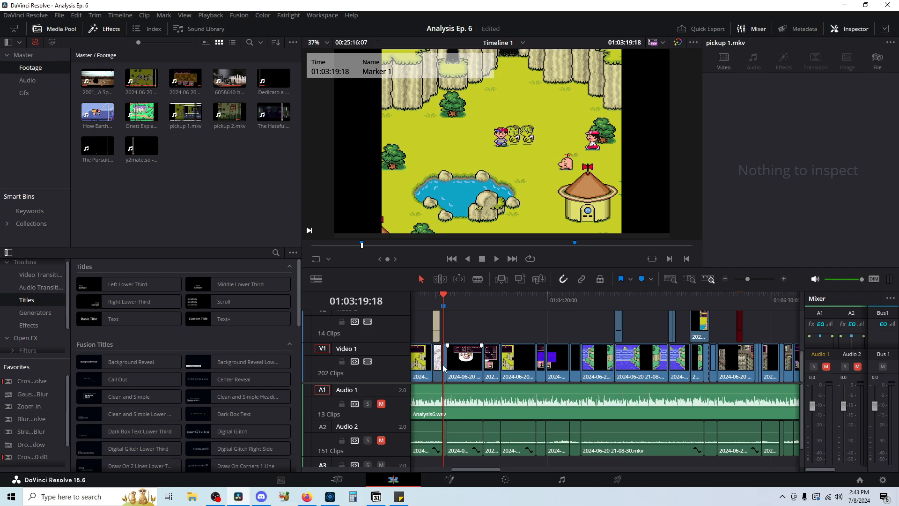
pyautogui.click(440, 296)
pyautogui.press('space')
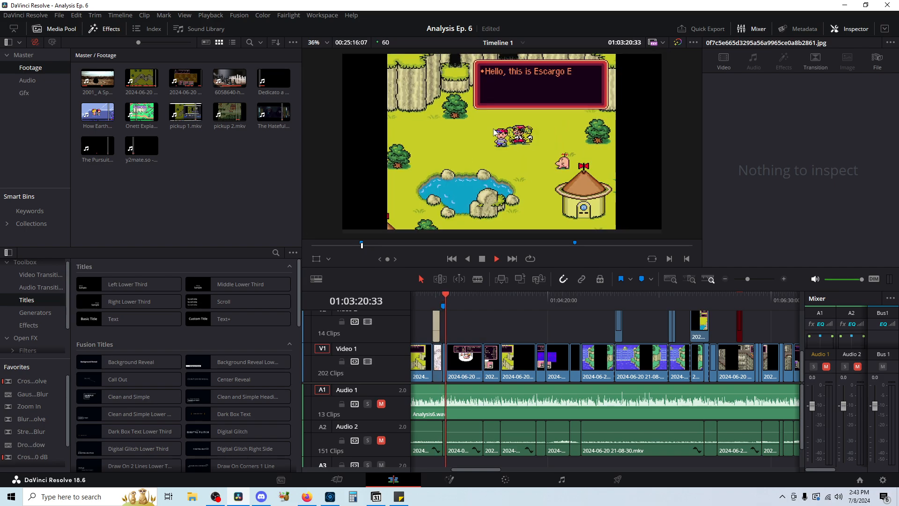
pyautogui.press('space')
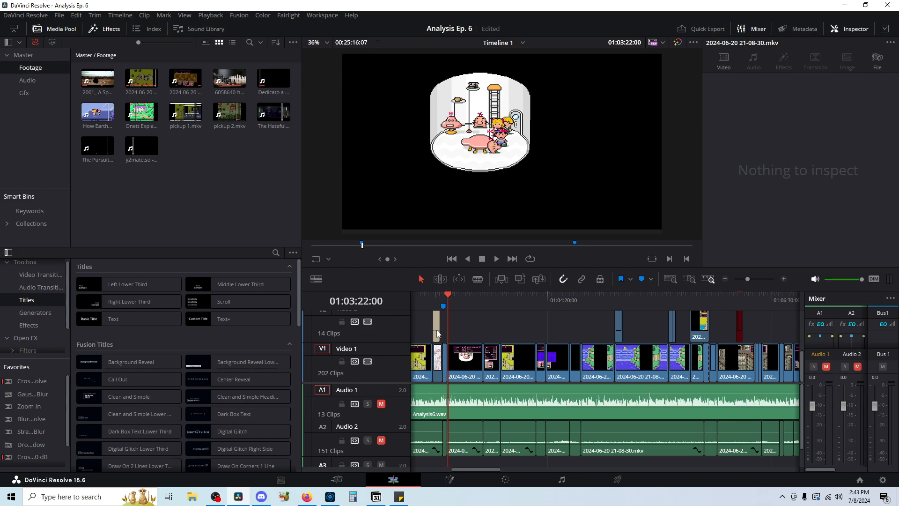
pyautogui.click(443, 306)
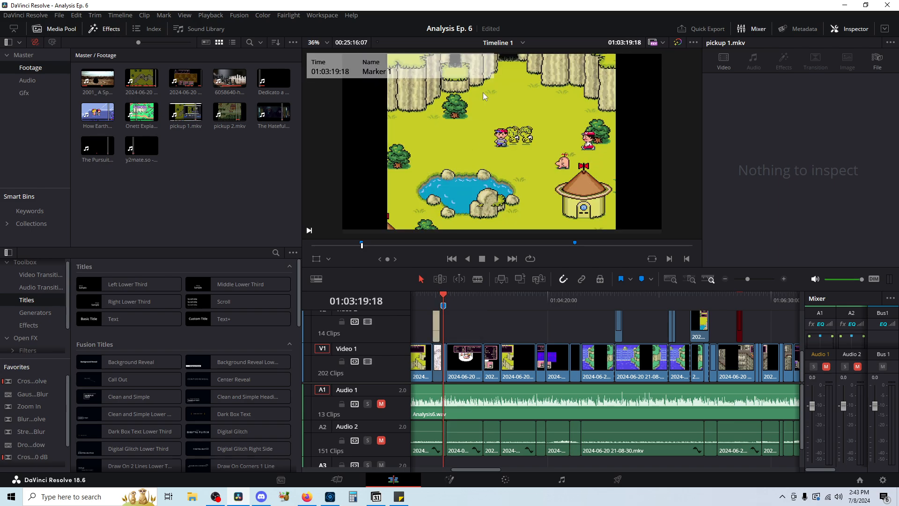
pyautogui.press('space')
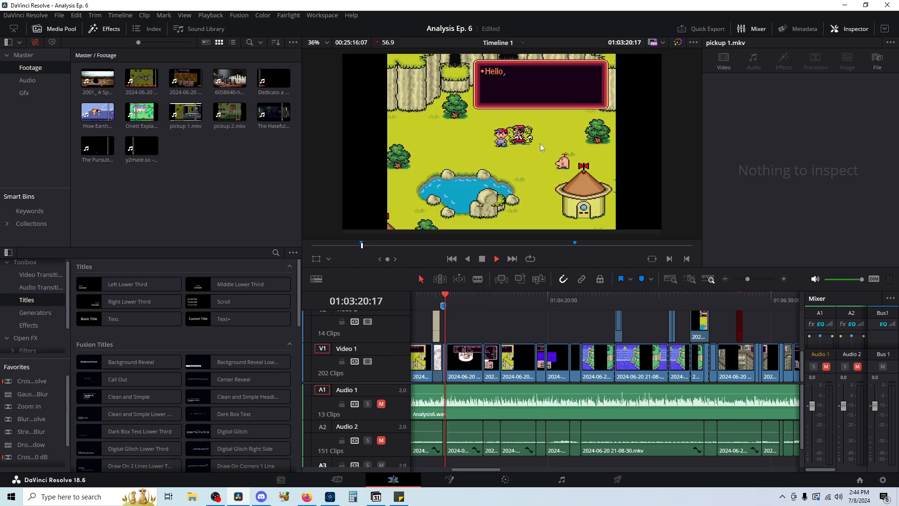
pyautogui.press('space')
pyautogui.scroll(5, 539, 140)
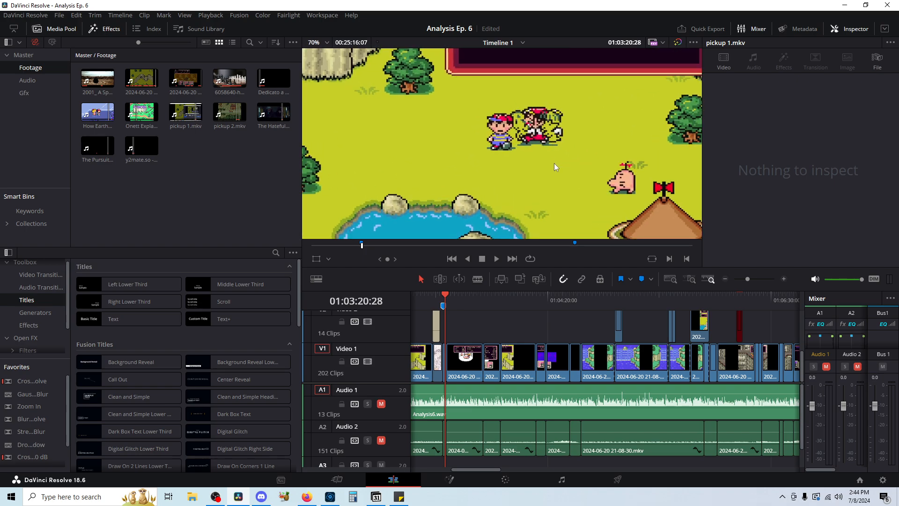
pyautogui.scroll(-5, 554, 163)
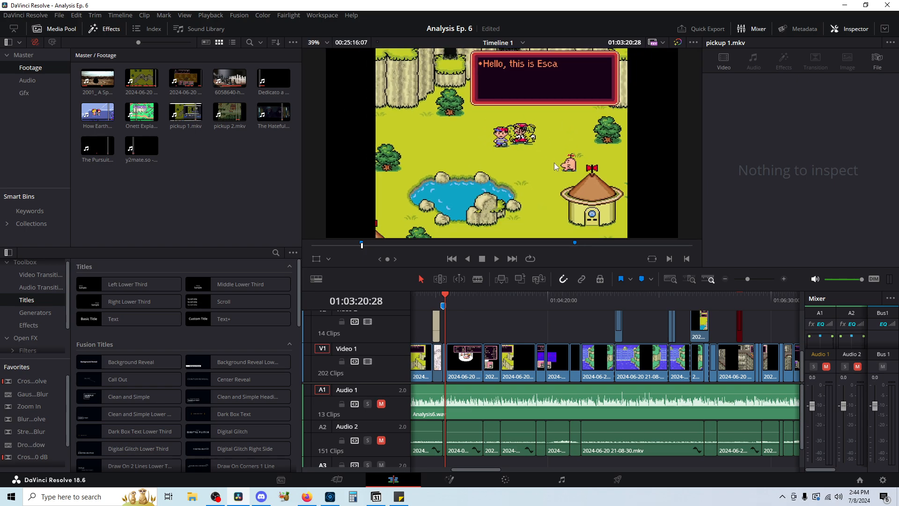
pyautogui.scroll(-1, 554, 162)
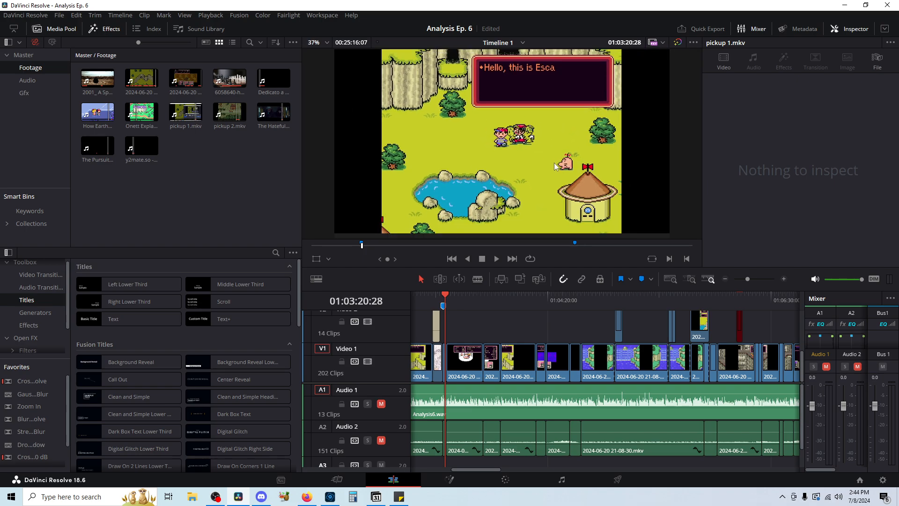
# Skim the timeline around and after Marker 1, checking the Arrow.png overlay on the upper video track
pyautogui.click(417, 303)
pyautogui.moveTo(674, 304); pyautogui.dragTo(717, 304)
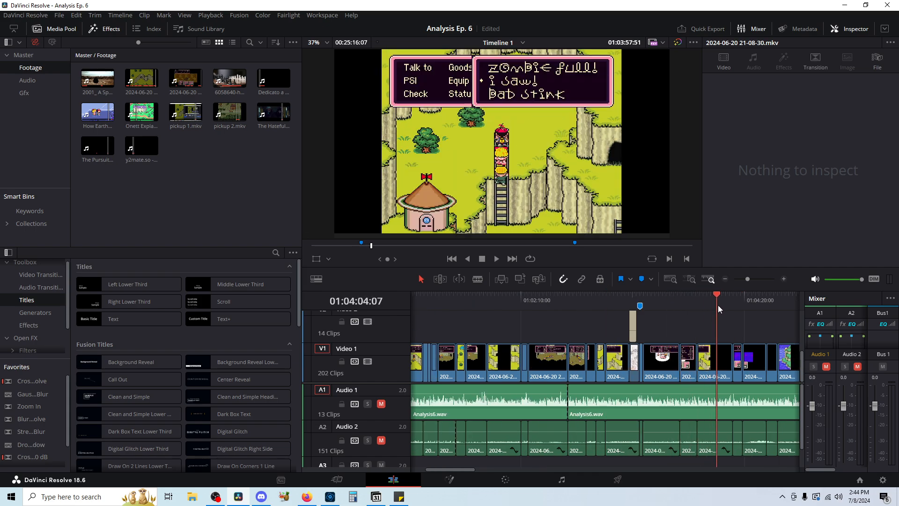
pyautogui.moveTo(459, 468); pyautogui.dragTo(479, 469)
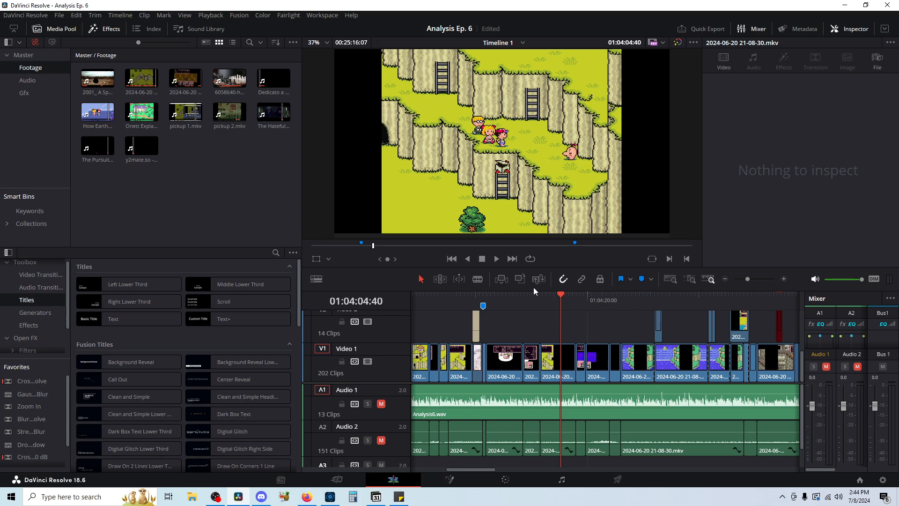
pyautogui.click(776, 300)
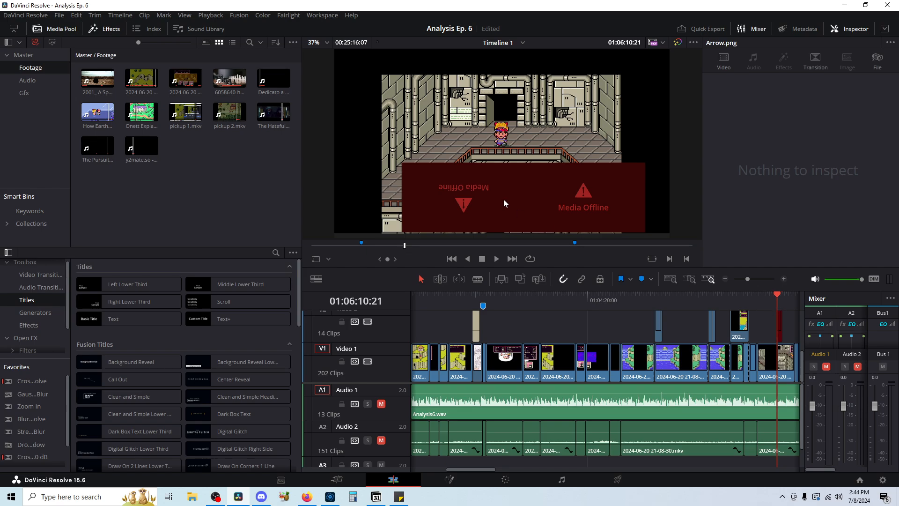
pyautogui.click(508, 300)
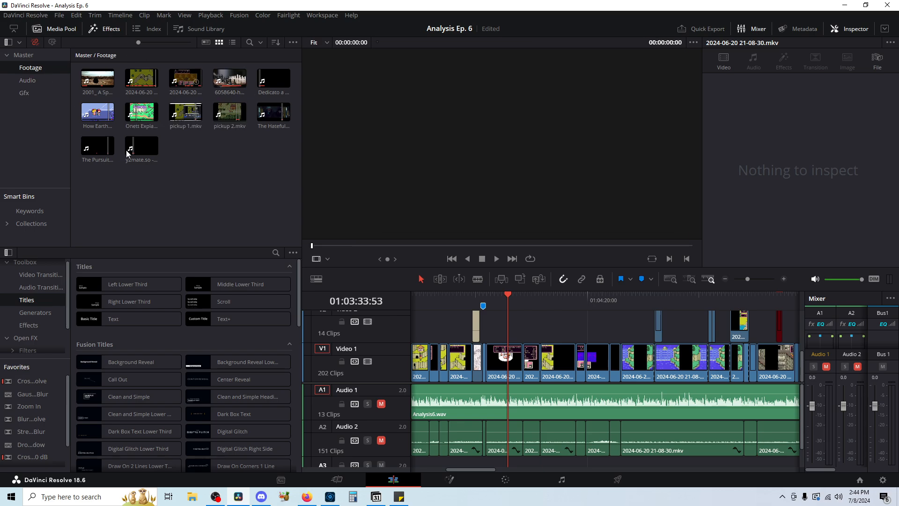
# Browse the Audio and Gfx bins, preview Arrow.png, and return to the Footage bin
pyautogui.click(32, 81)
pyautogui.click(41, 92)
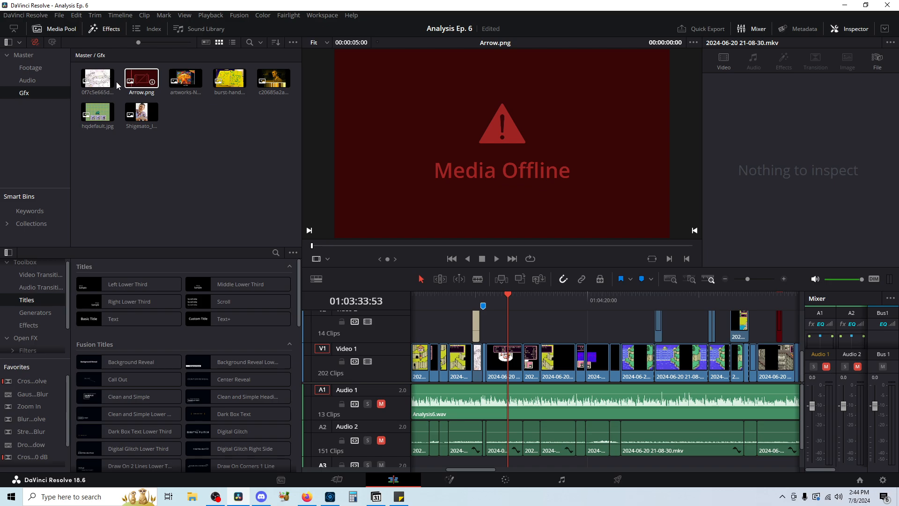
pyautogui.click(26, 68)
# Review the shop dialogue in the gameplay clip after Marker 1, and replay the pickup 1.mkv clip from Marker 1
pyautogui.click(511, 306)
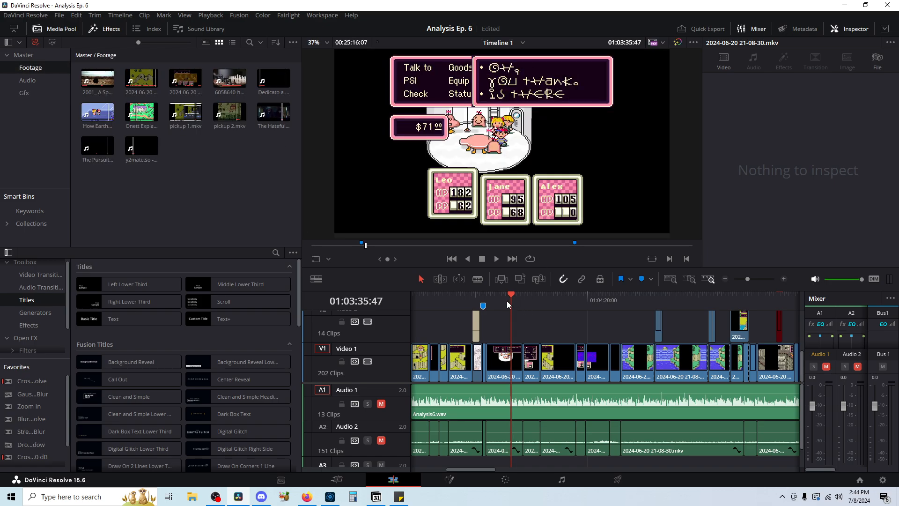
pyautogui.click(507, 300)
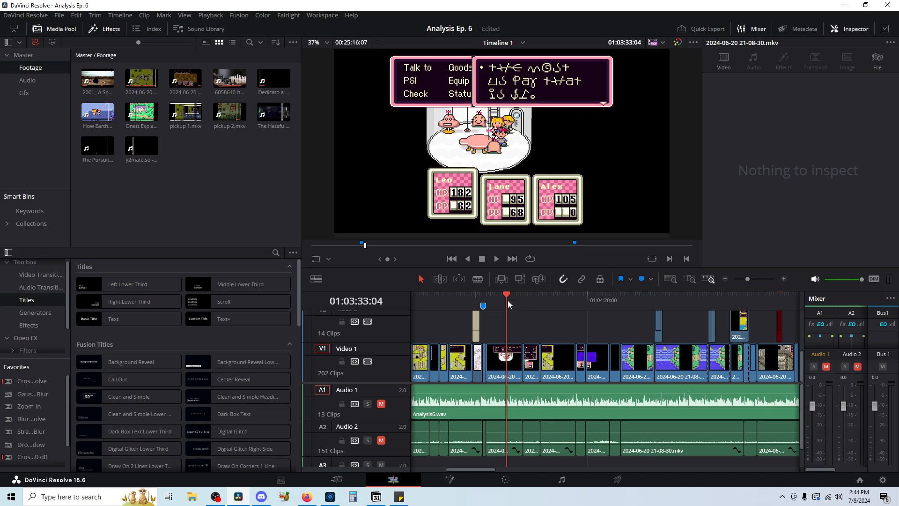
pyautogui.click(508, 301)
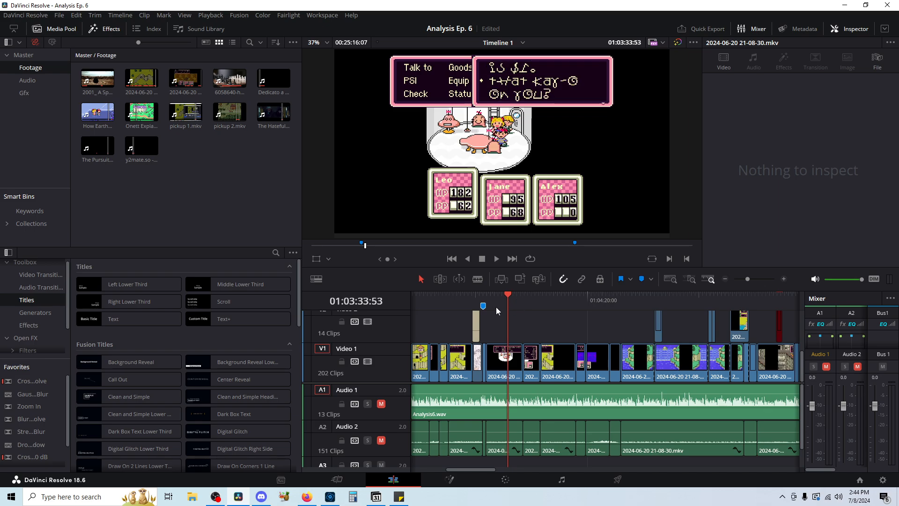
pyautogui.click(484, 299)
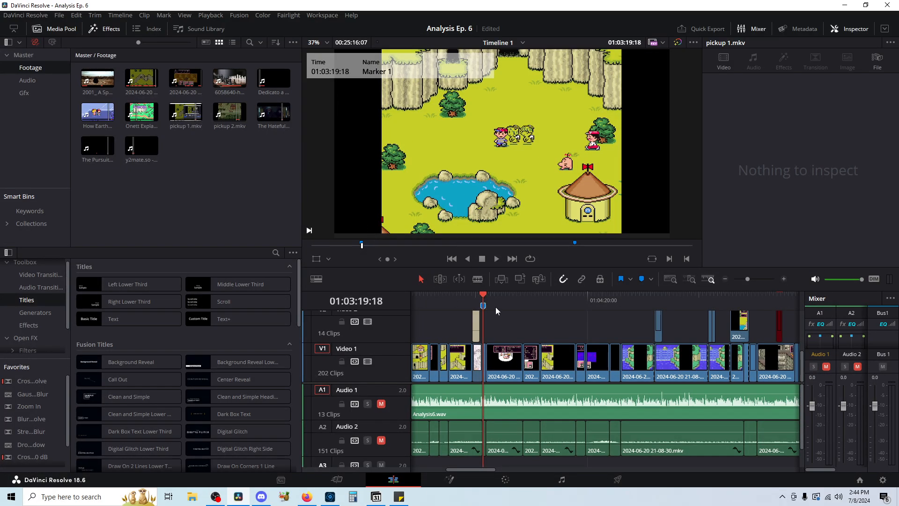
pyautogui.press('space')
pyautogui.press('space')
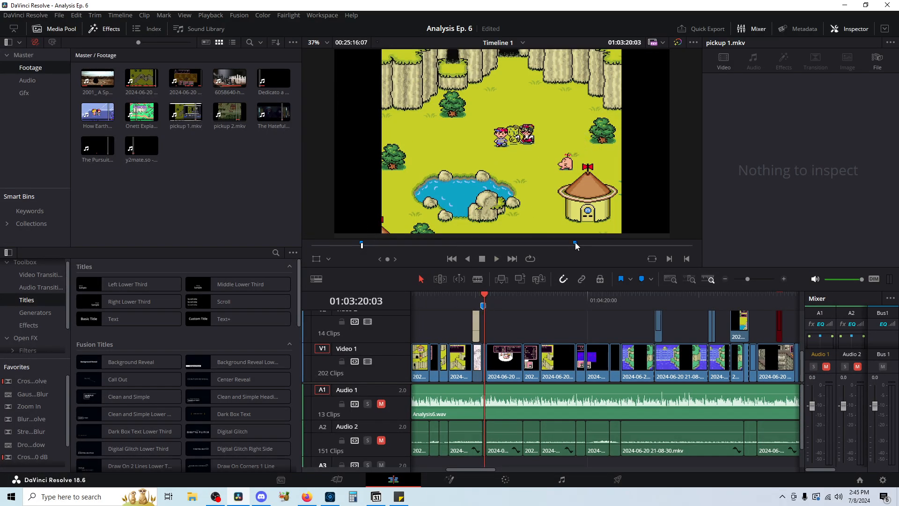
pyautogui.press('space')
pyautogui.press('space')
# Go to Marker 2 on the timeline, inspect the pickup 2.mkv frame up close, and play the footage from there
pyautogui.click(575, 243)
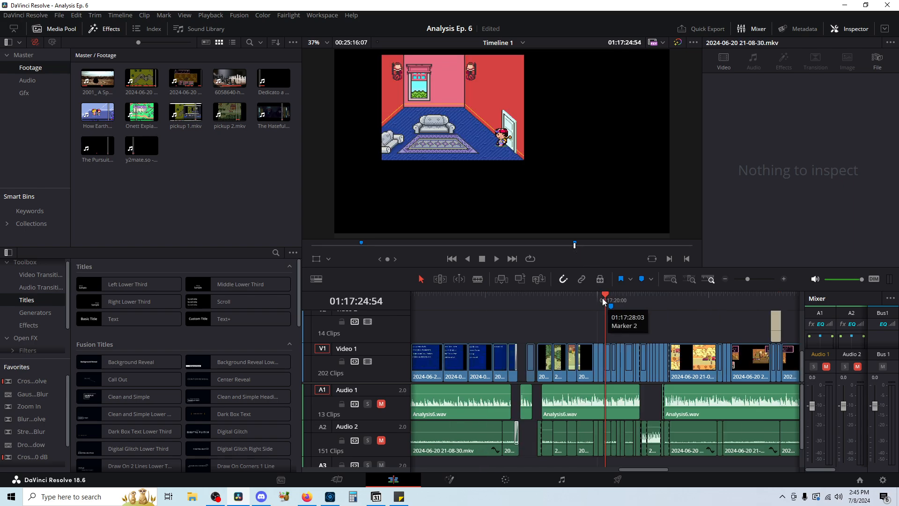
pyautogui.moveTo(604, 300); pyautogui.dragTo(610, 294)
pyautogui.press('space')
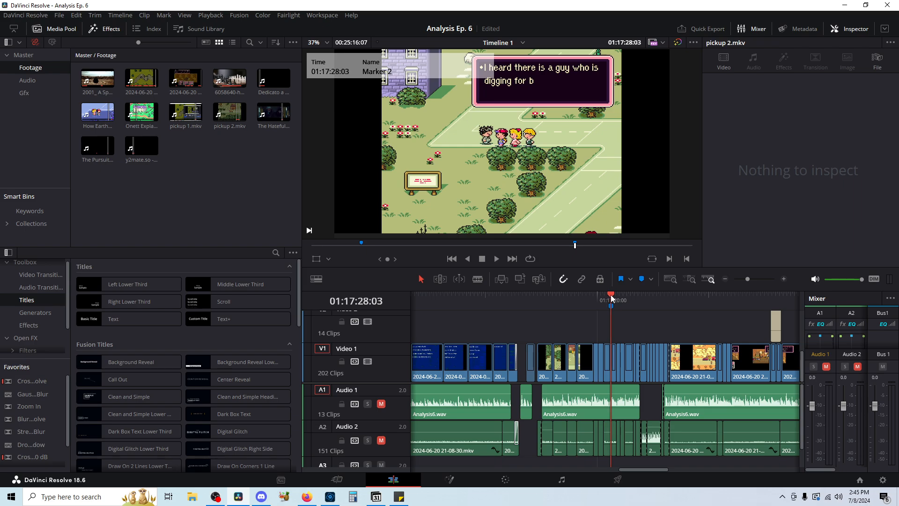
pyautogui.scroll(2, 503, 148)
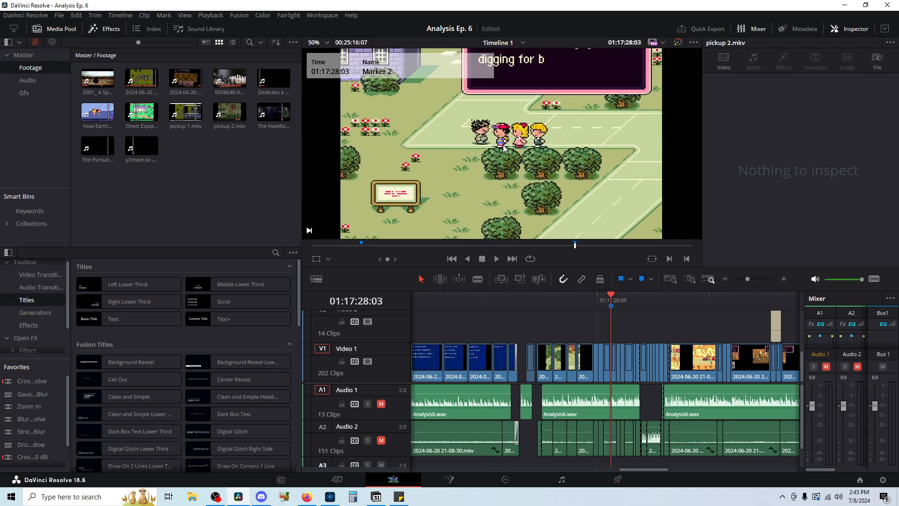
pyautogui.scroll(-2, 503, 148)
pyautogui.press('space')
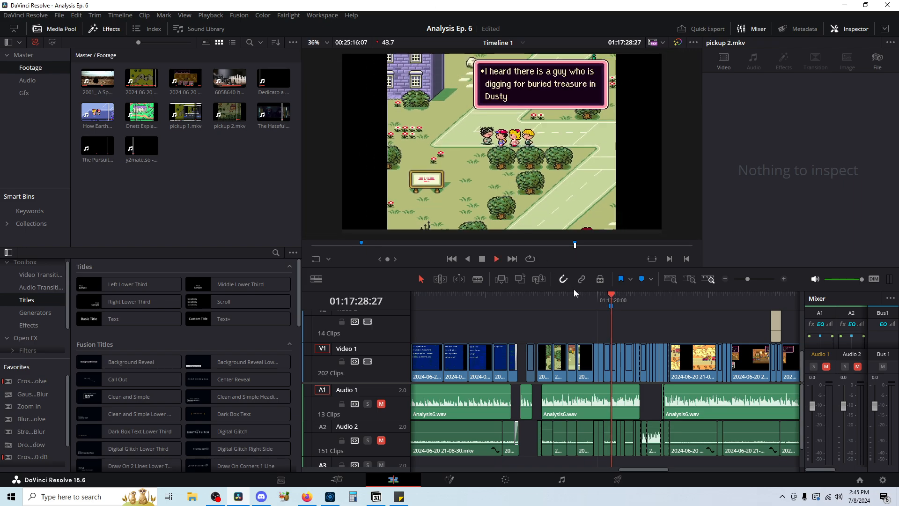
pyautogui.press('space')
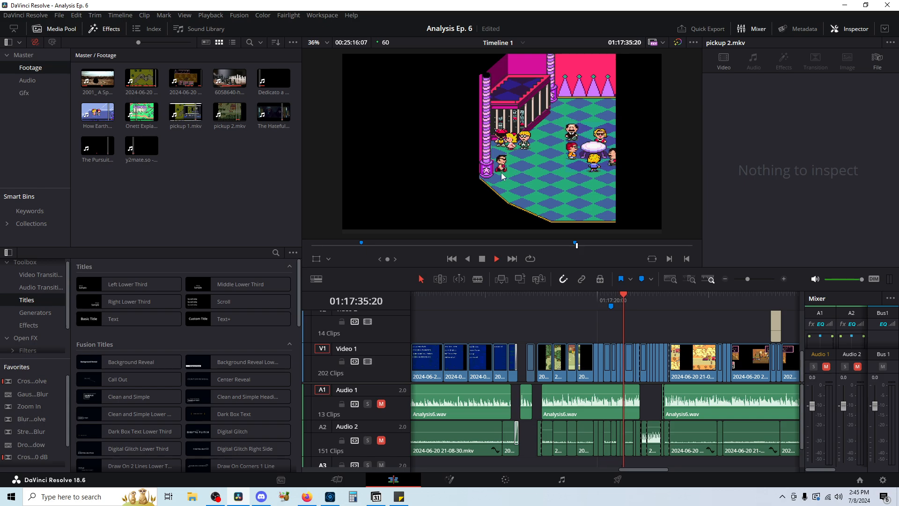
# Review the bus ride footage after Marker 2, partly at 2x speed, up to the desert traffic jam dialogue
pyautogui.press('l')
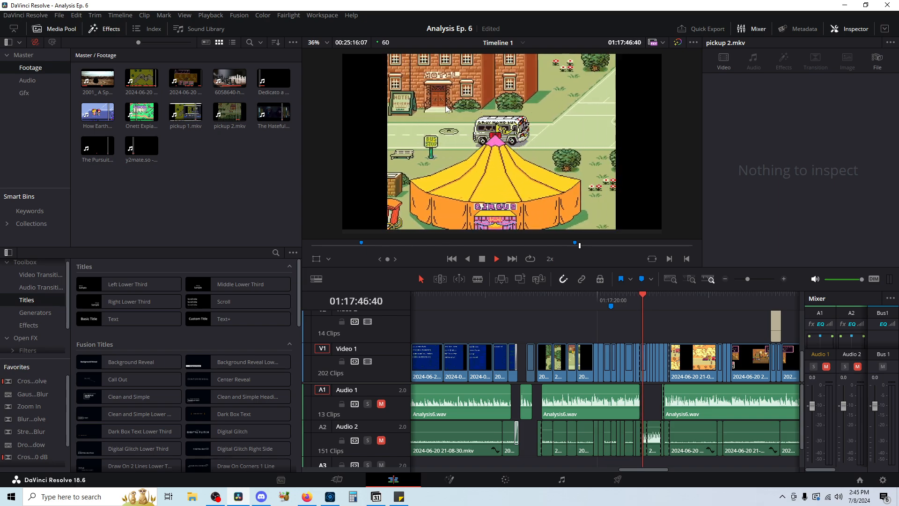
pyautogui.press('space')
pyautogui.press('space')
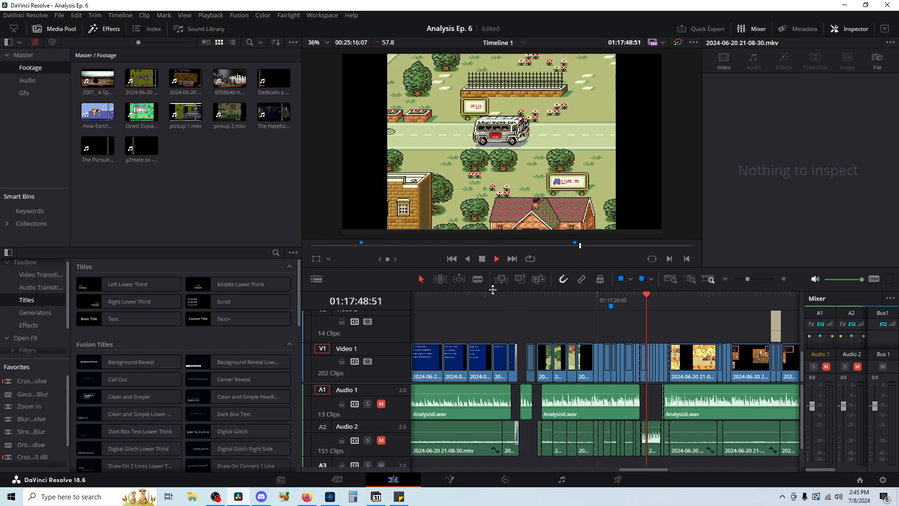
pyautogui.press('space')
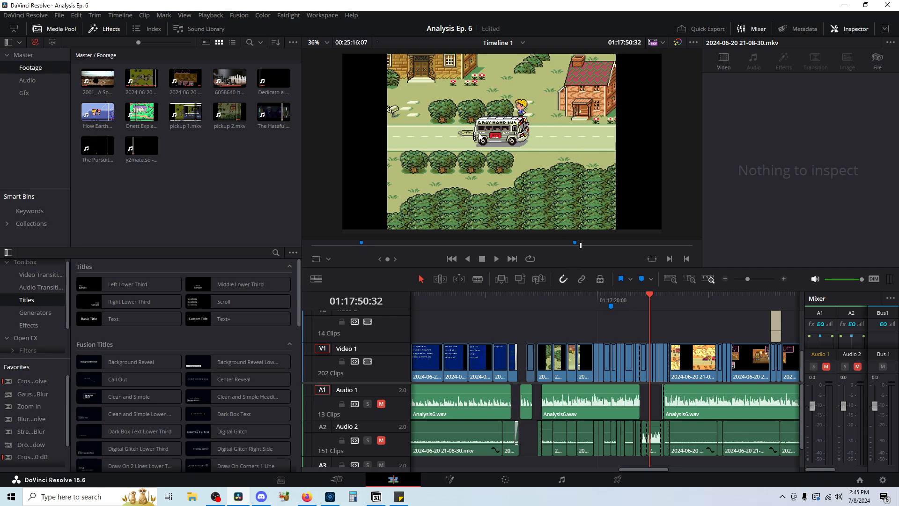
pyautogui.moveTo(665, 299); pyautogui.dragTo(669, 299)
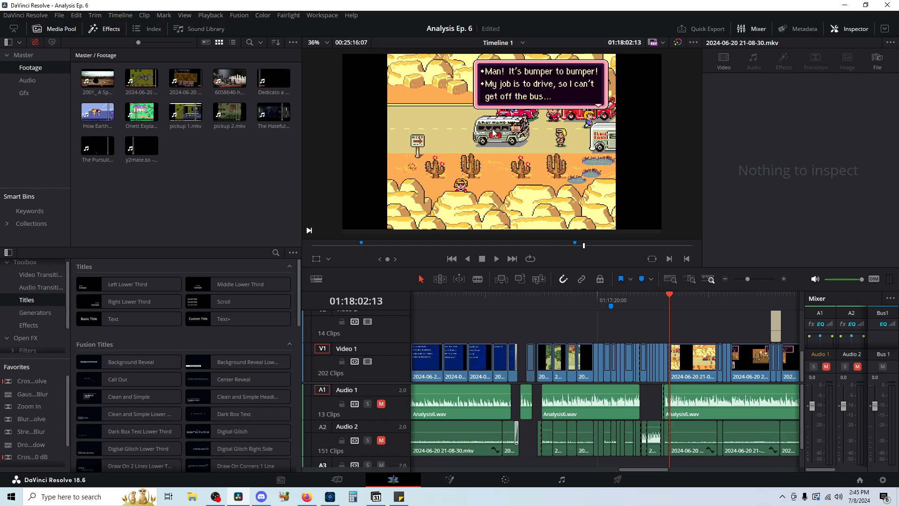
# Return to Marker 2 on the timeline and check the dialogue frame there
pyautogui.scroll(-1, 494, 133)
pyautogui.scroll(1, 494, 133)
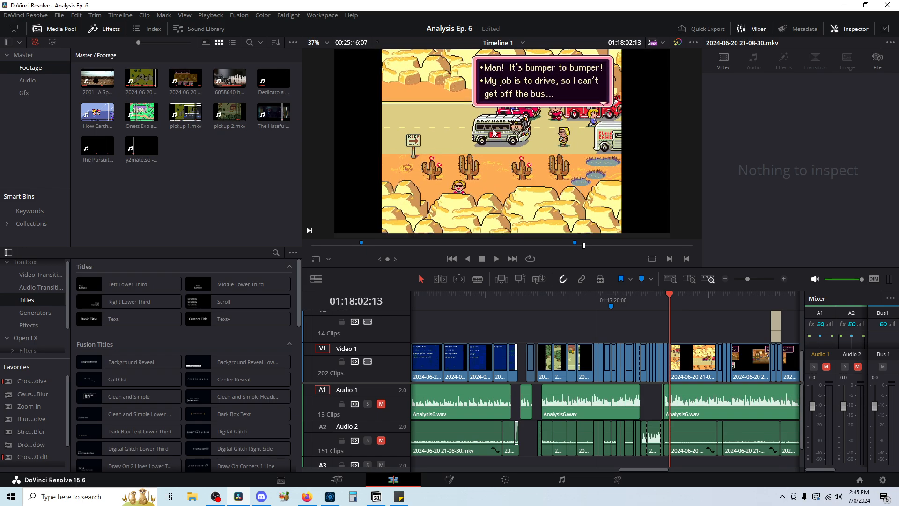
pyautogui.scroll(1, 675, 336)
pyautogui.scroll(-1, 679, 314)
pyautogui.scroll(-1, 596, 403)
pyautogui.scroll(-1, 571, 372)
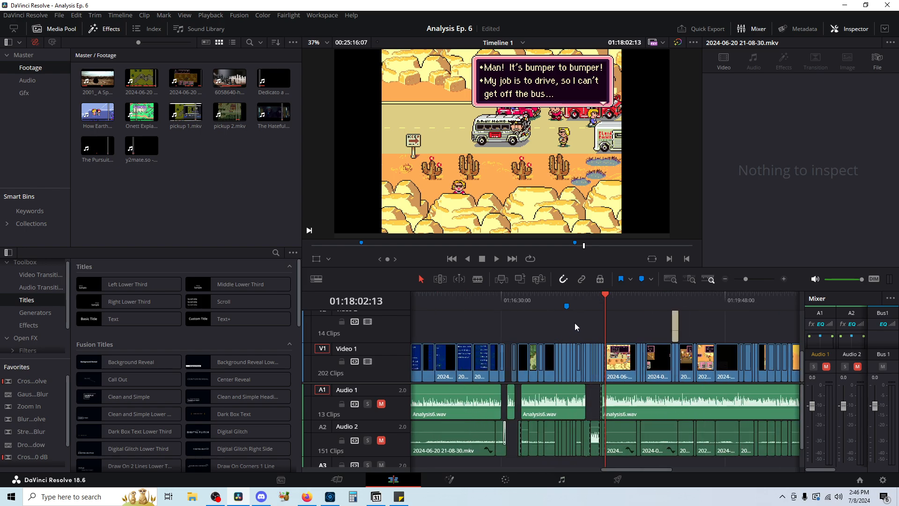
pyautogui.click(568, 306)
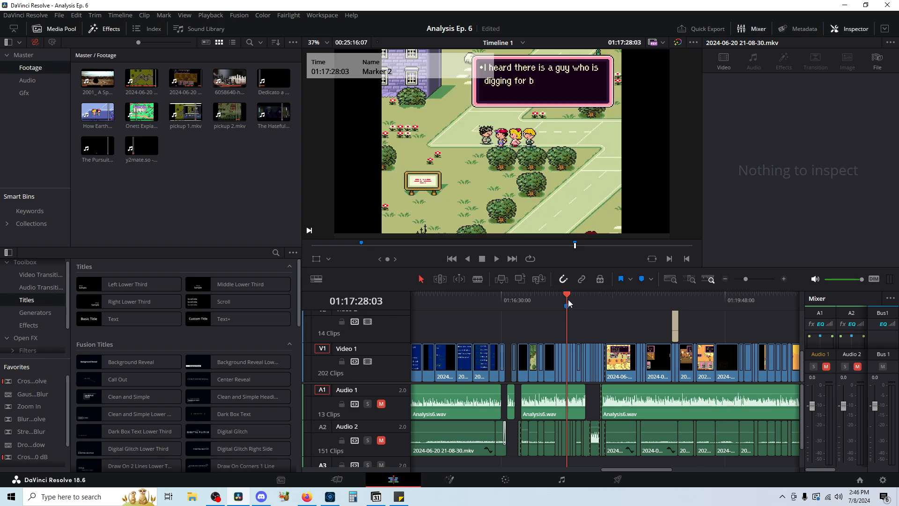
# Go back on the timeline to the Trillionage Sprout battle footage at 01:13:52:56
pyautogui.press('Up')
pyautogui.moveTo(643, 468); pyautogui.dragTo(621, 472)
pyautogui.click(462, 303)
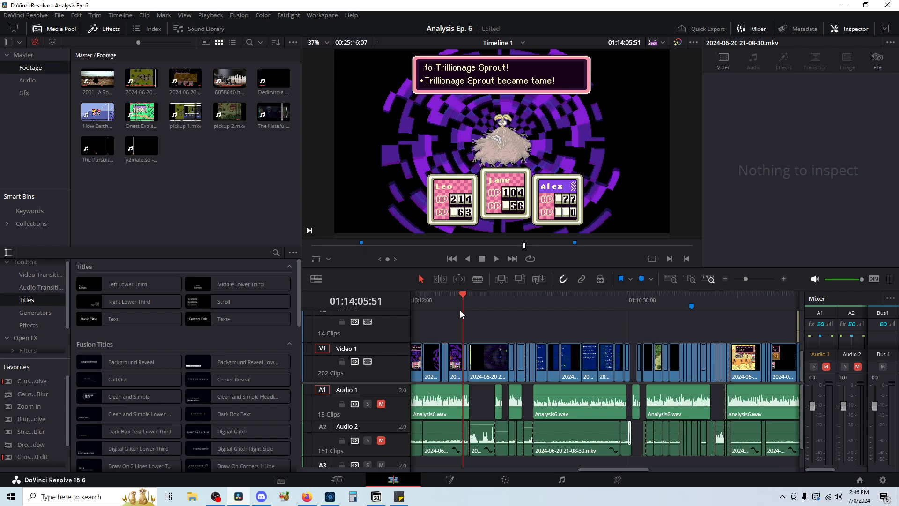
pyautogui.click(439, 311)
pyautogui.moveTo(629, 471); pyautogui.dragTo(611, 470)
pyautogui.moveTo(535, 310); pyautogui.dragTo(544, 311)
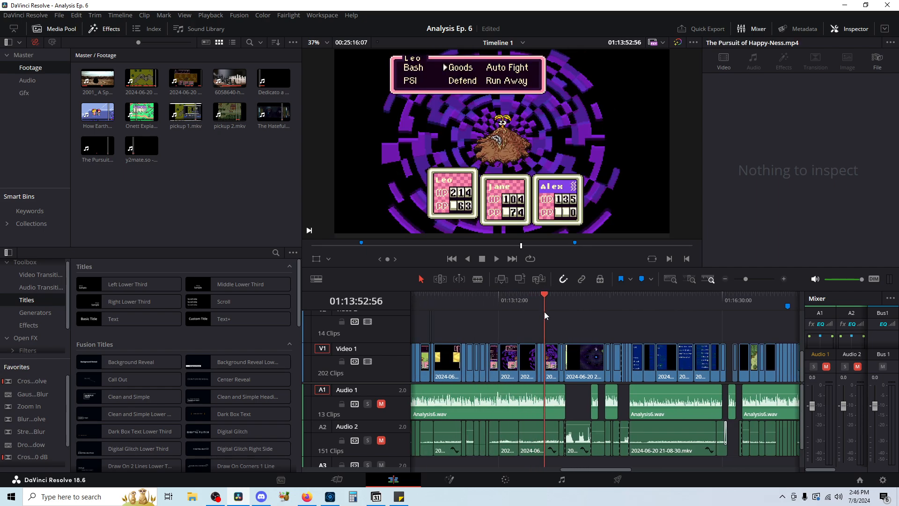
# Compare the Trillionage Sprout battle frames at the cuts at 01:13:52:56 and 01:14:05:51, stepping back and forth between them
pyautogui.press('Down')
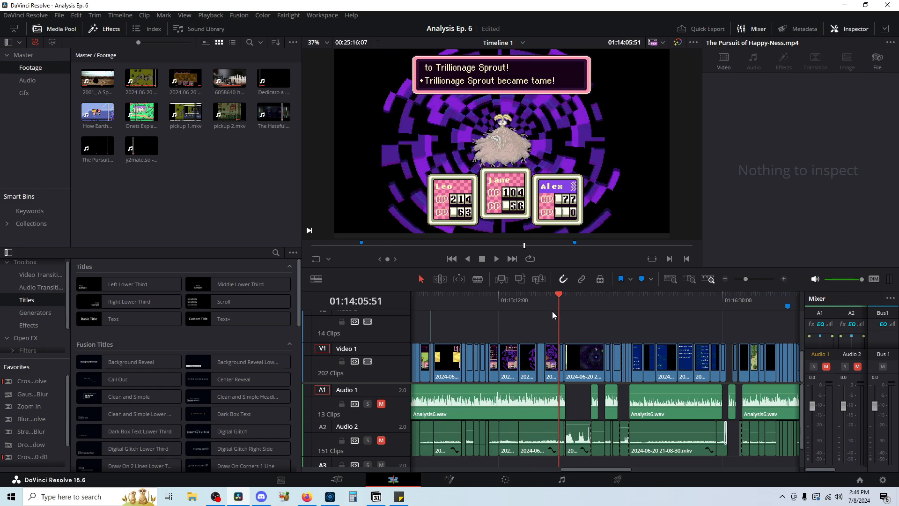
pyautogui.press('Up')
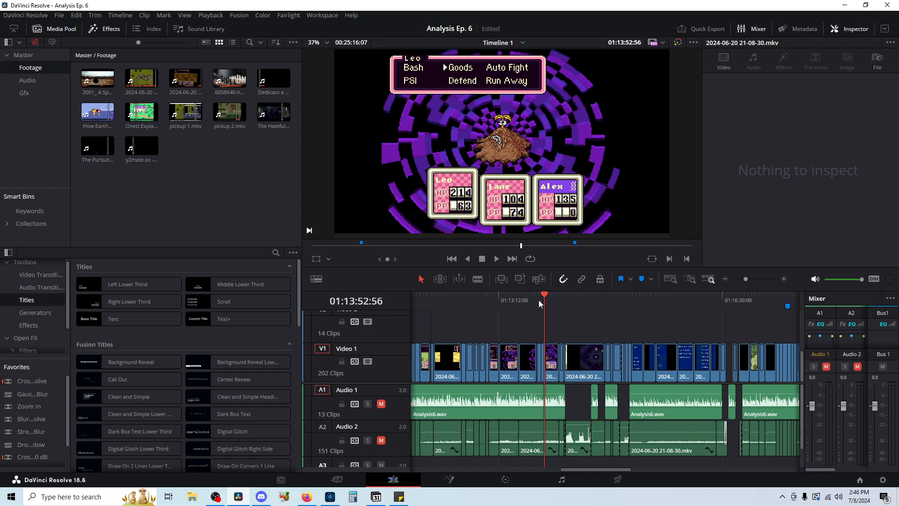
pyautogui.click(558, 302)
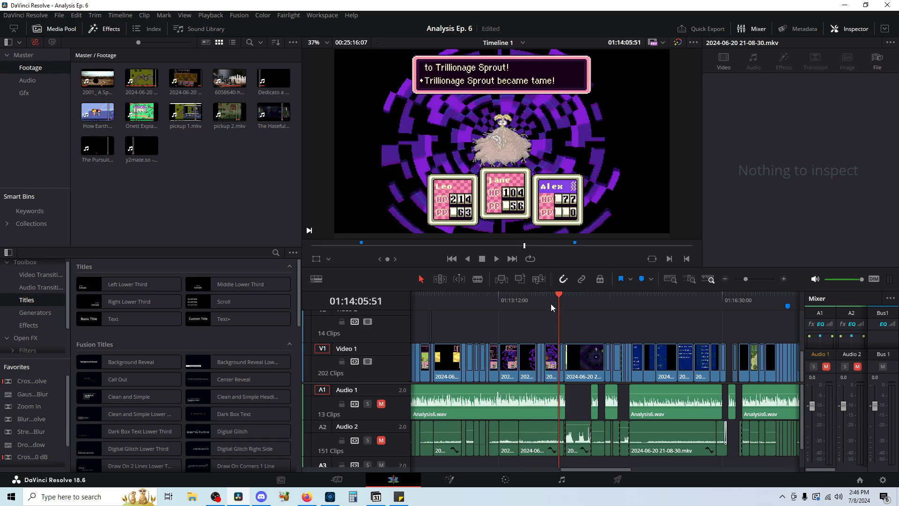
pyautogui.press('Up')
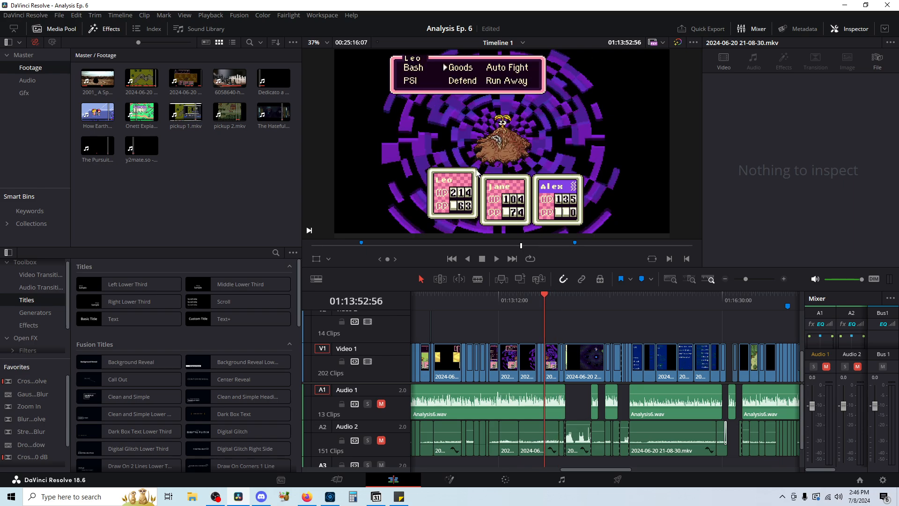
pyautogui.press('Down')
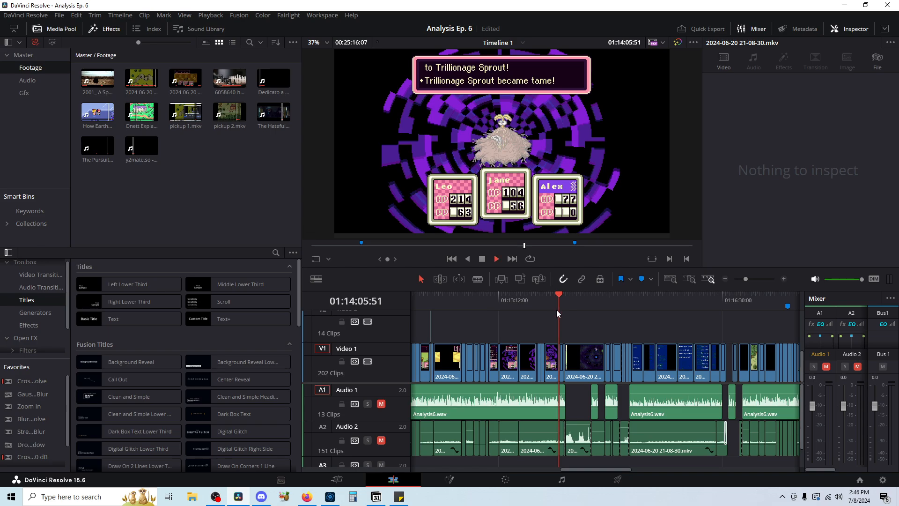
# Play the end of the Trillionage Sprout battle at 2x speed and continue from about 01:14:23 outside the cave
pyautogui.press('l')
pyautogui.press('l')
pyautogui.click(580, 296)
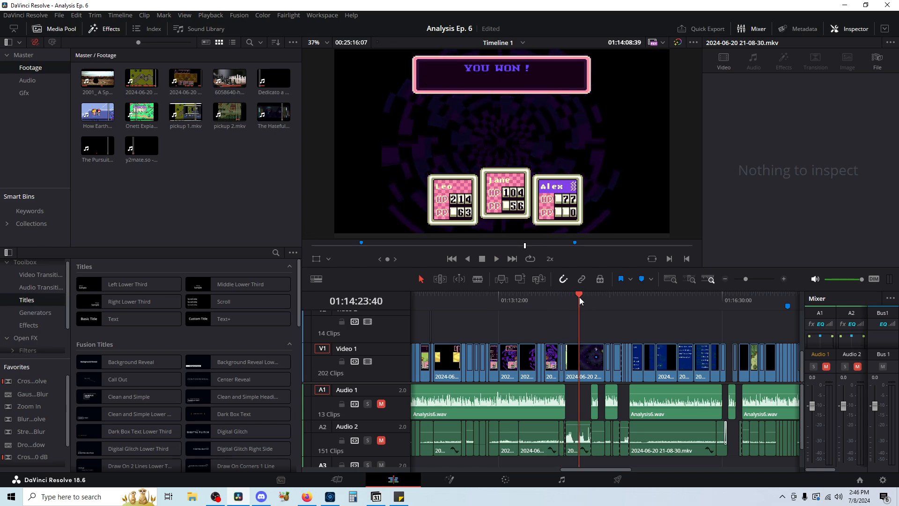
pyautogui.press('space')
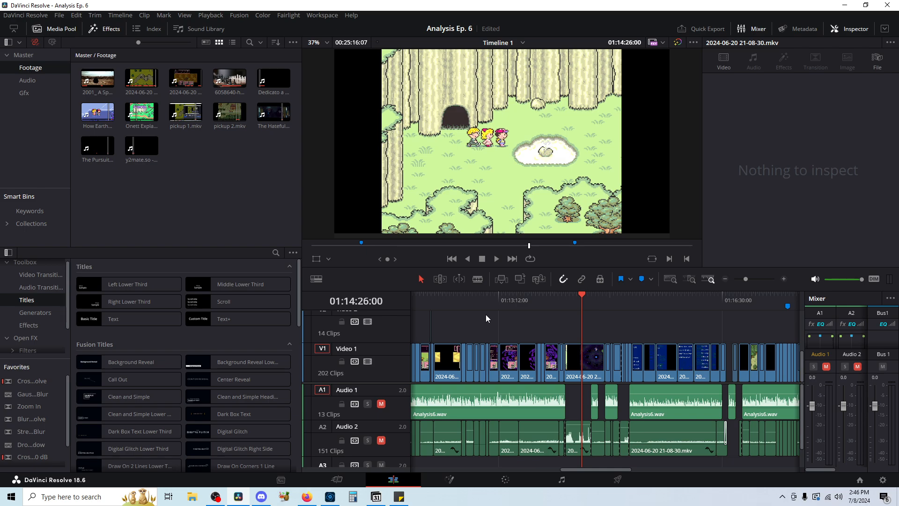
# Show the whole episode on the timeline and scrub back to the early gameplay dialogue at 01:03:42:43
pyautogui.hotkey('shift', 'z')
pyautogui.hotkey('shift', 'z')
pyautogui.hotkey('shift', 'z')
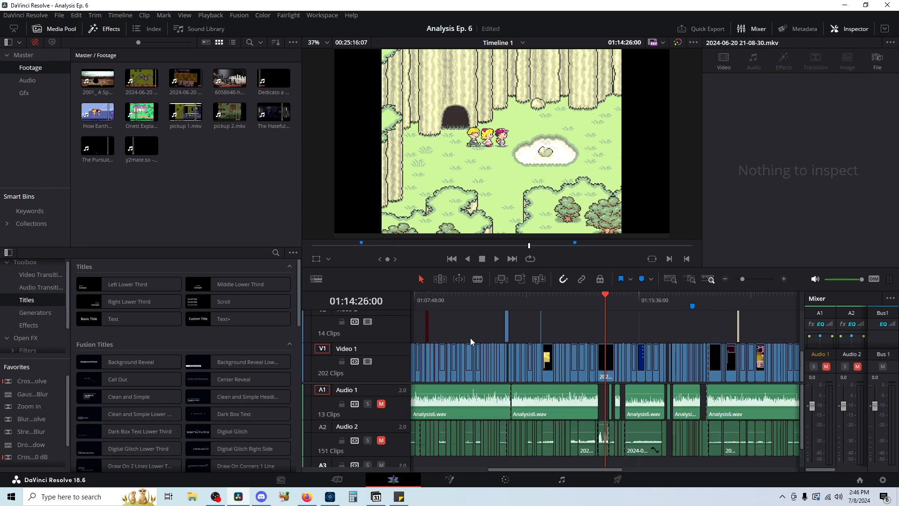
pyautogui.hotkey('shift', 'z')
pyautogui.moveTo(503, 470); pyautogui.dragTo(412, 468)
pyautogui.hotkey('shift', 'z')
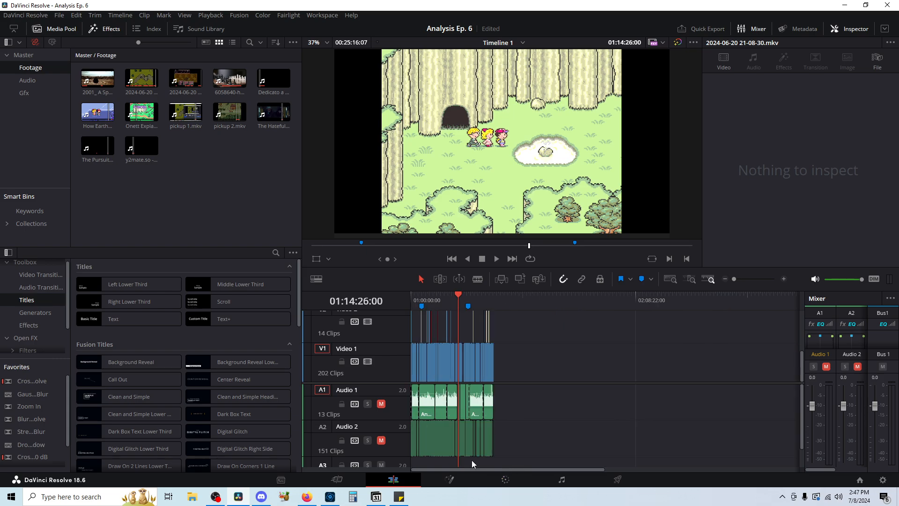
pyautogui.moveTo(453, 304); pyautogui.dragTo(422, 305)
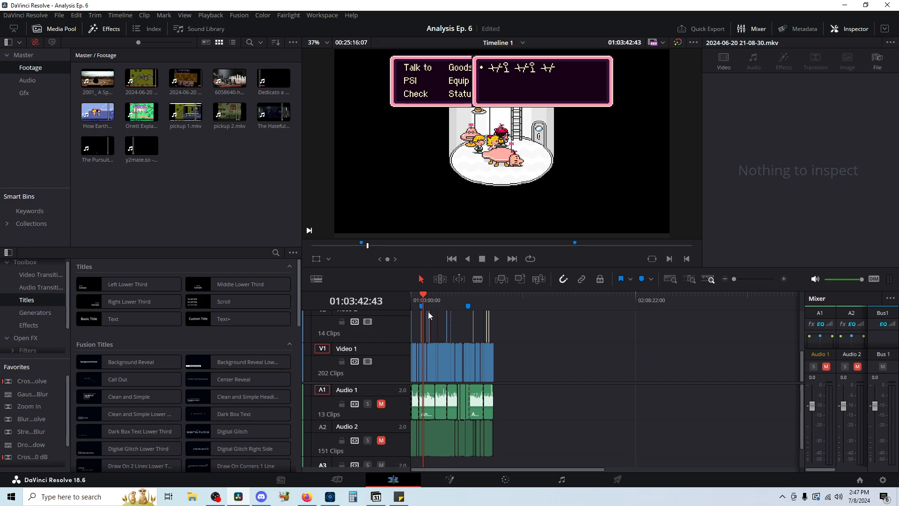
# Unmute Audio 2 and play the battle footage with its game sound, including the section from about 01:10:33
pyautogui.press('space')
pyautogui.click(439, 301)
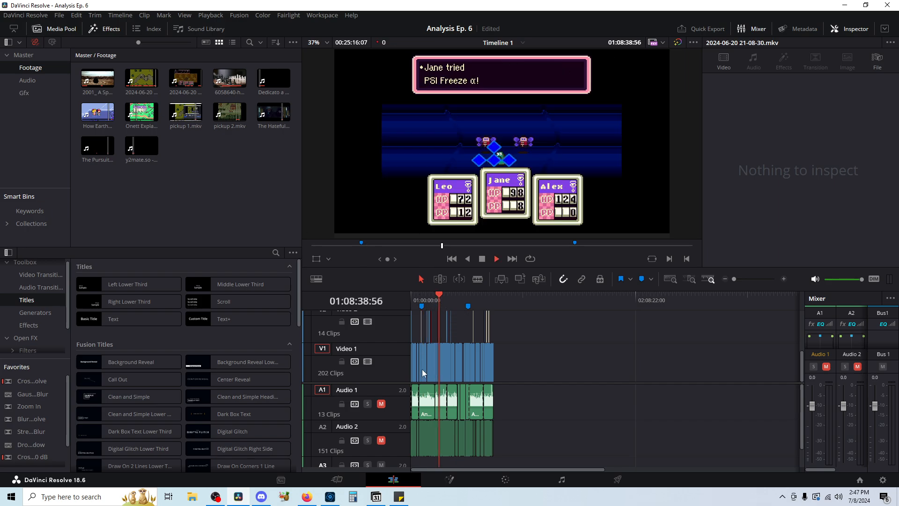
pyautogui.click(381, 441)
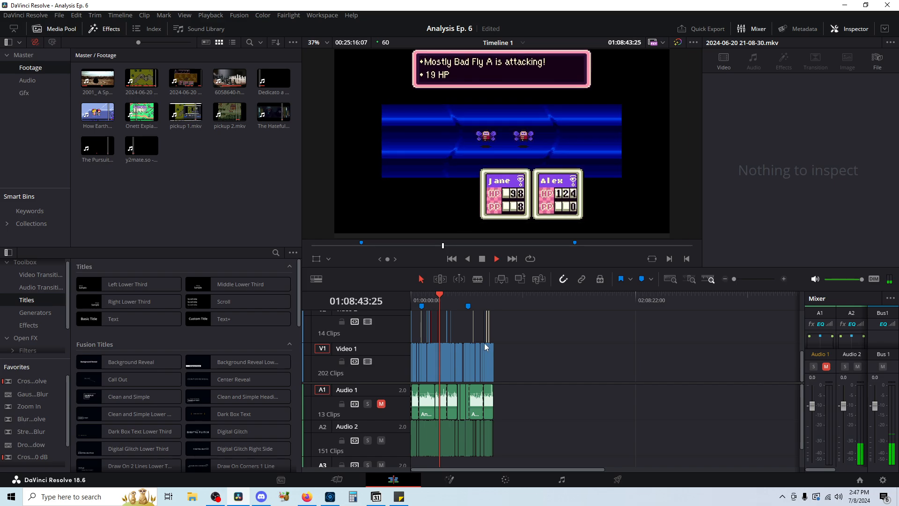
pyautogui.click(445, 301)
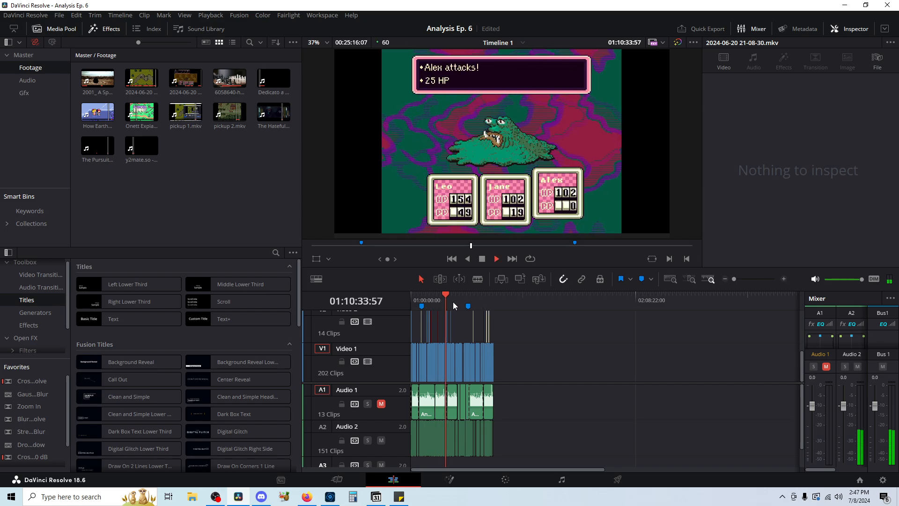
pyautogui.press('space')
# Check the start of The Pursuit of Happy-Ness.mp4 clip with Audio 1 unmuted, and mute Audio 1 and Audio 2 again
pyautogui.click(380, 404)
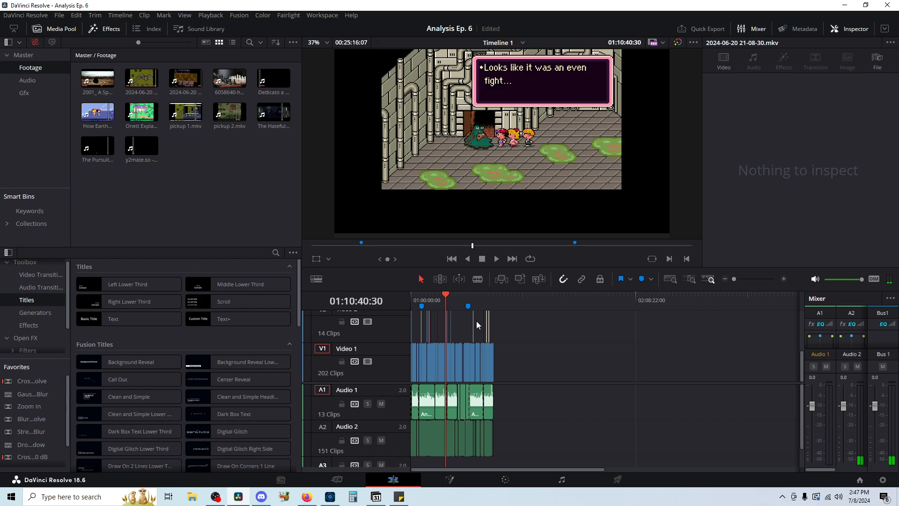
pyautogui.scroll(5, 511, 330)
pyautogui.moveTo(651, 299); pyautogui.dragTo(644, 299)
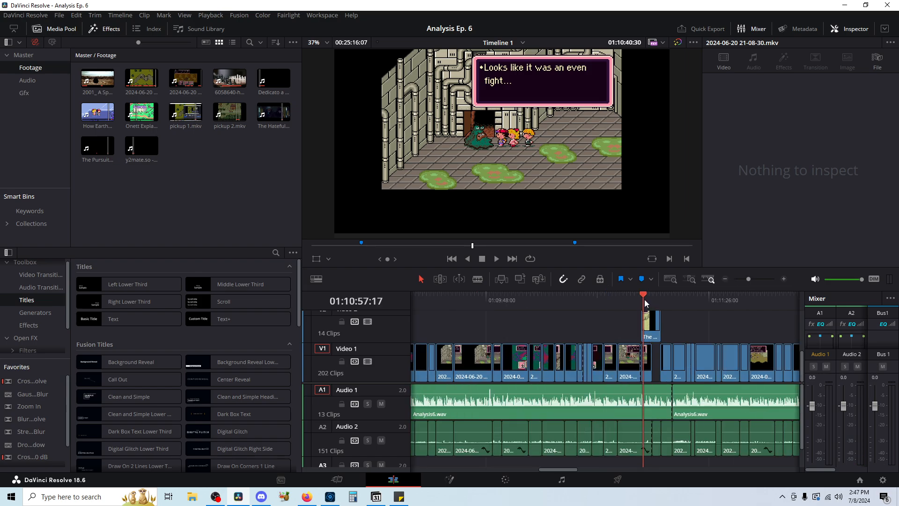
pyautogui.scroll(-2, 644, 312)
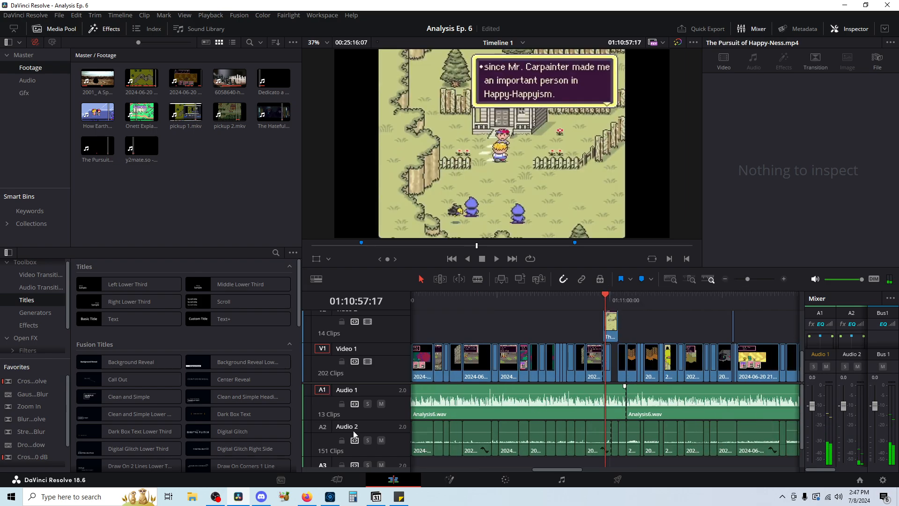
pyautogui.click(381, 404)
pyautogui.click(381, 440)
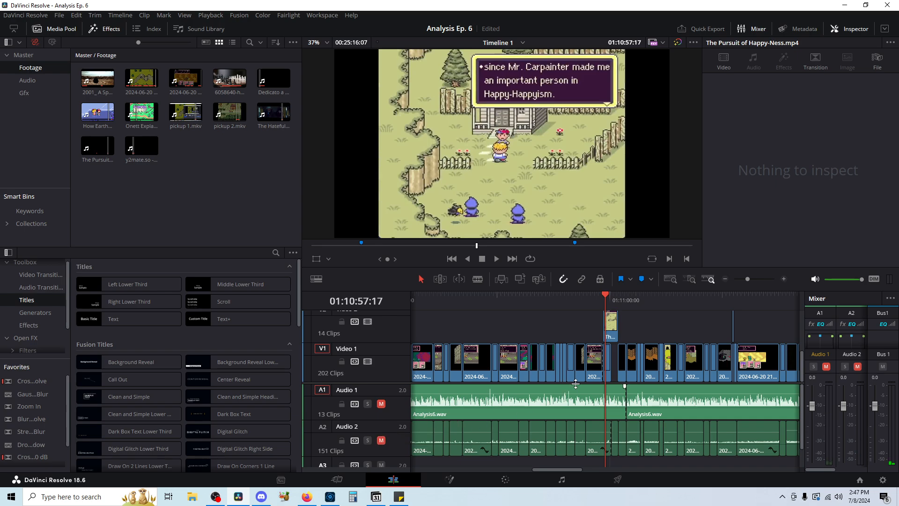
# Check the battle frame captioned WHAT at 01:12:11:49 and the cave exit footage at 01:14:20:49, after the Trillionage Sprout battle
pyautogui.scroll(-2, 659, 316)
pyautogui.click(694, 302)
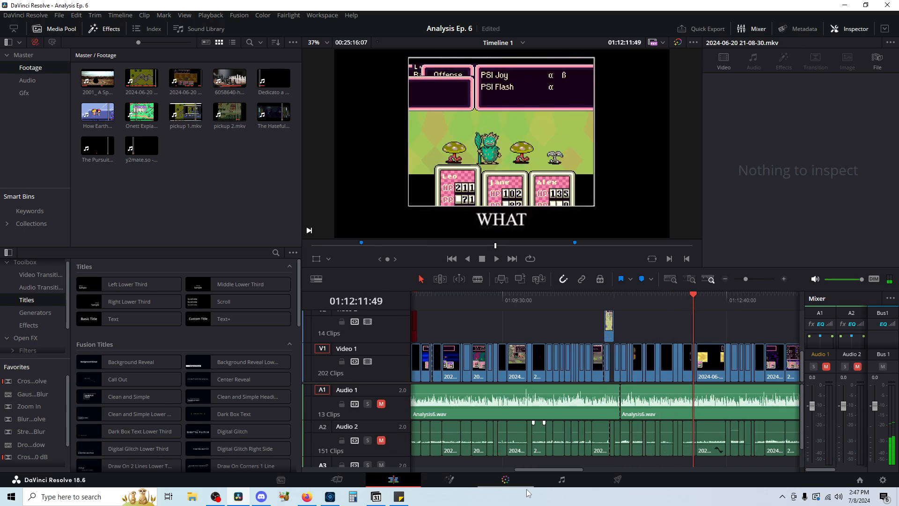
pyautogui.moveTo(545, 468)
pyautogui.mouseDown()
pyautogui.moveTo(532, 468)
pyautogui.moveTo(549, 465)
pyautogui.mouseUp()
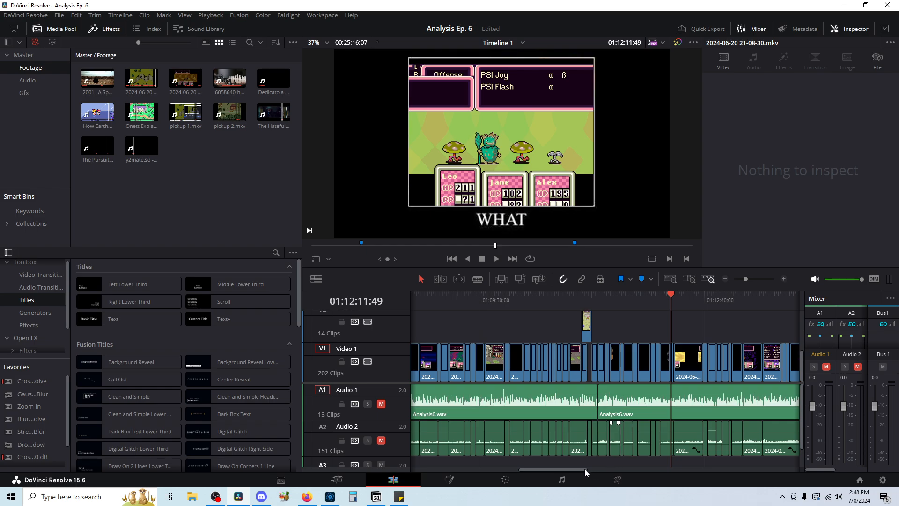
pyautogui.moveTo(584, 468); pyautogui.dragTo(622, 475)
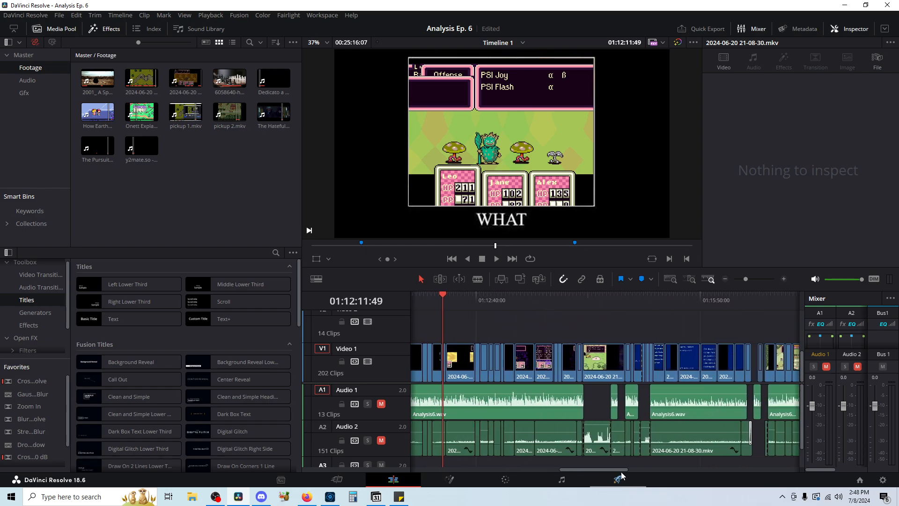
pyautogui.click(577, 296)
pyautogui.click(585, 300)
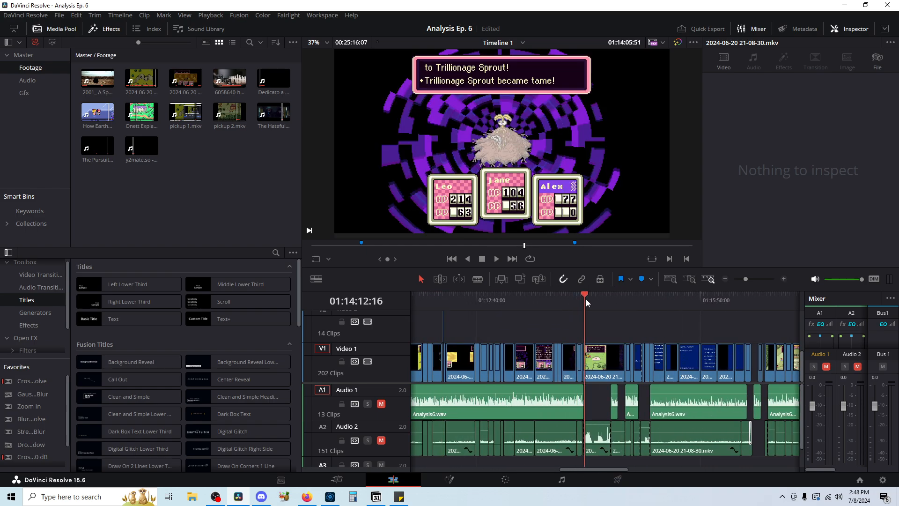
pyautogui.click(595, 300)
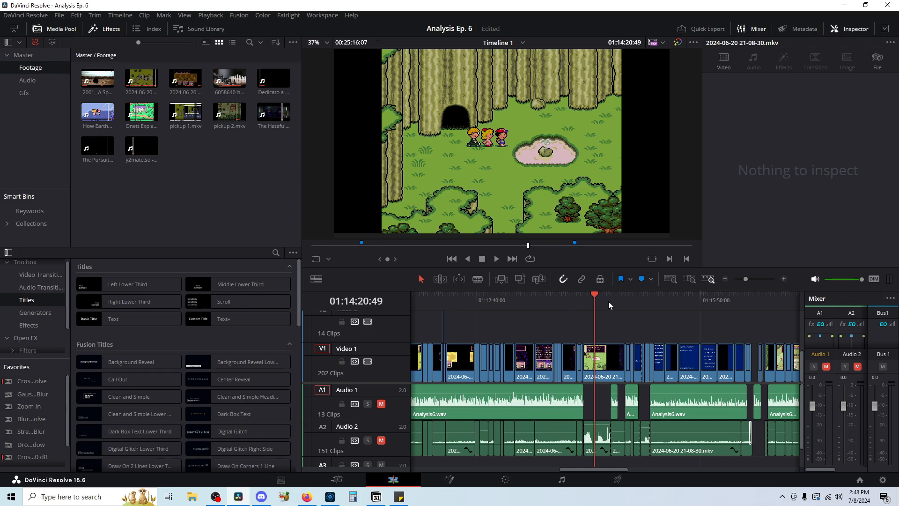
# Play the hot spring footage from 01:14:51:54, partly at 2x speed, up to the blue patterned background
pyautogui.moveTo(608, 302); pyautogui.dragTo(630, 307)
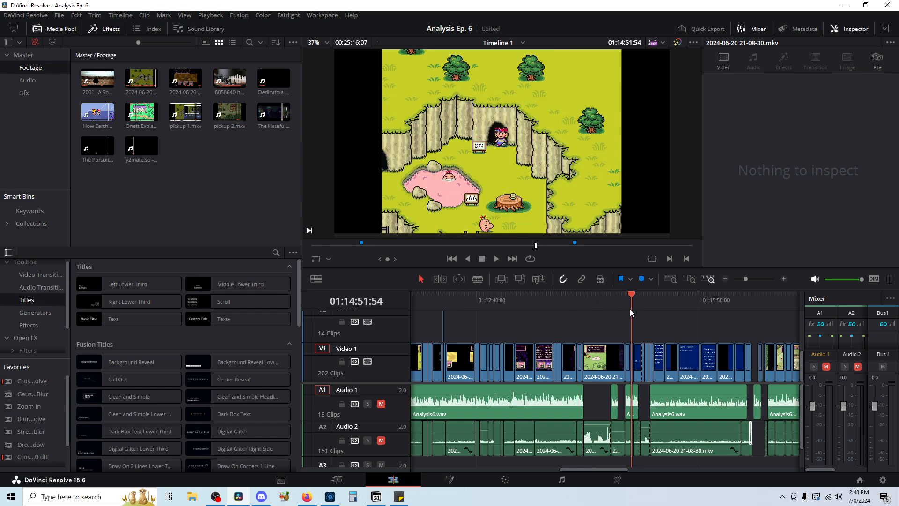
pyautogui.press('space')
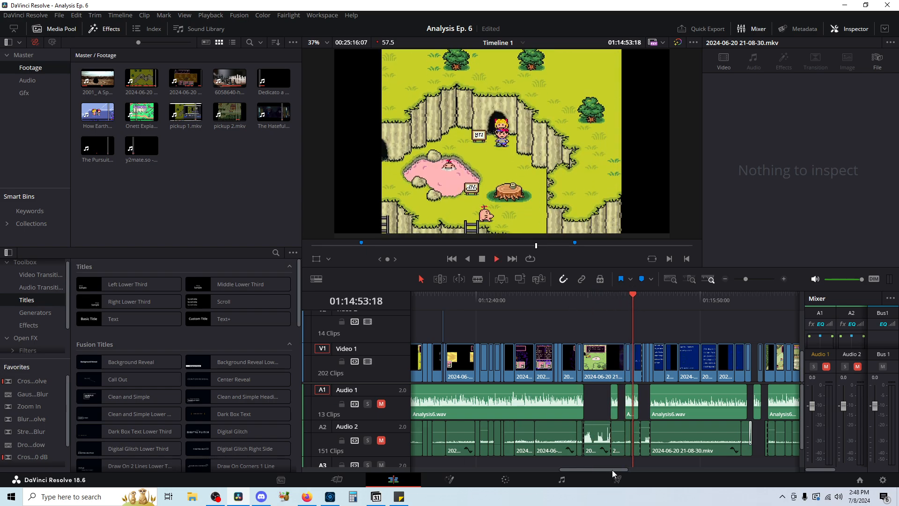
pyautogui.moveTo(611, 470); pyautogui.dragTo(632, 468)
pyautogui.press('l')
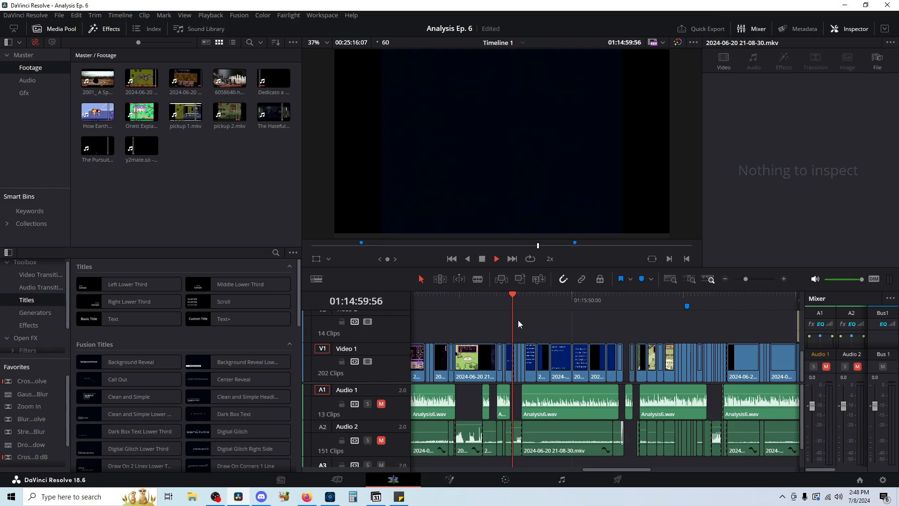
pyautogui.press('space')
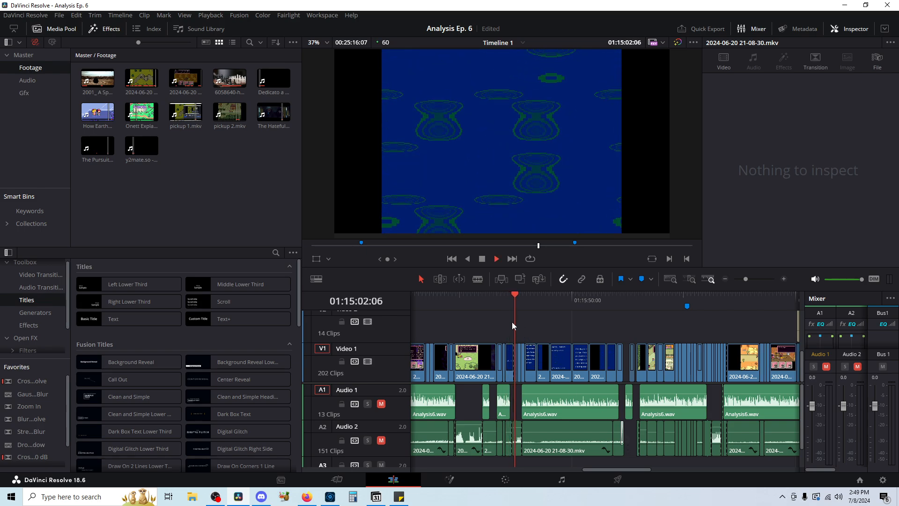
# Review the scrolling journey text on the blue background, partly at 2x speed, and stop at 01:15:24:59
pyautogui.scroll(3, 579, 383)
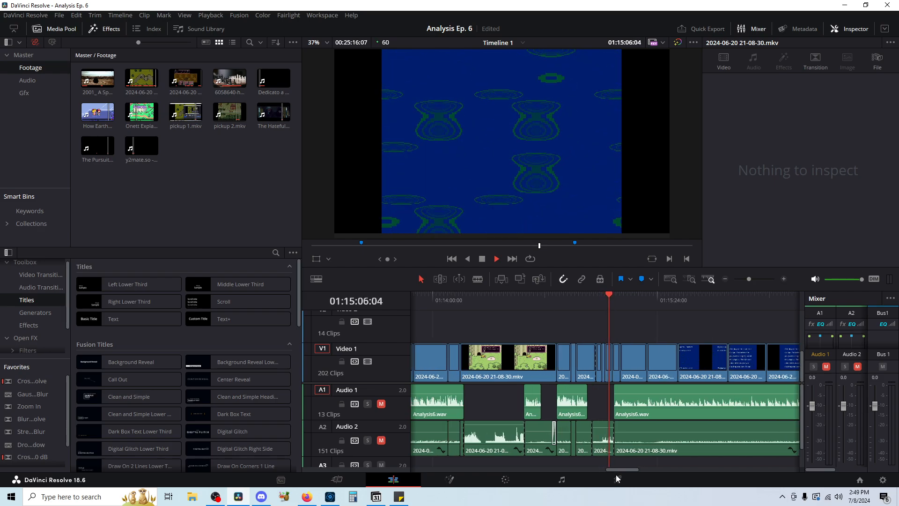
pyautogui.moveTo(623, 470); pyautogui.dragTo(636, 469)
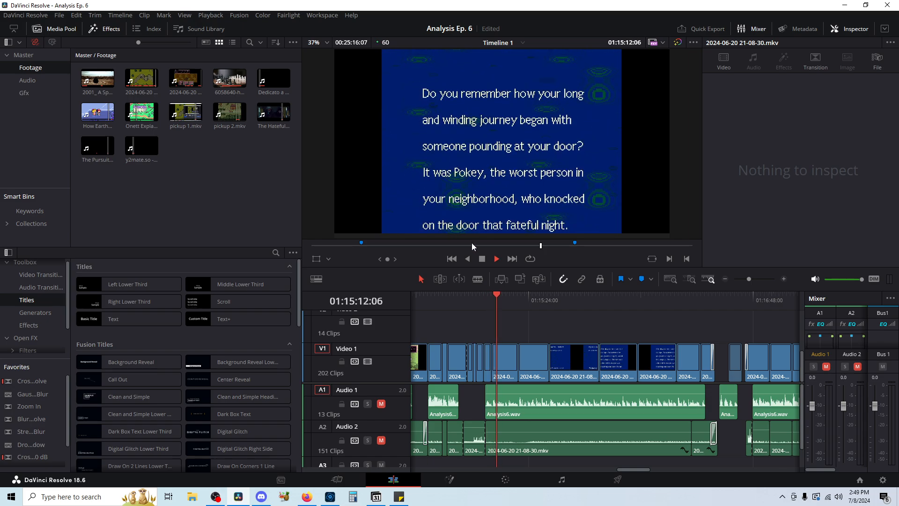
pyautogui.press('l')
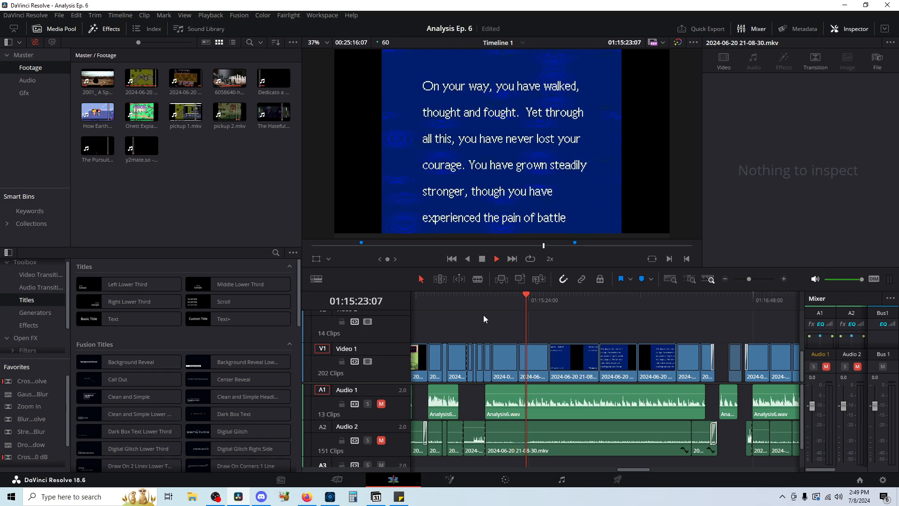
pyautogui.press('k')
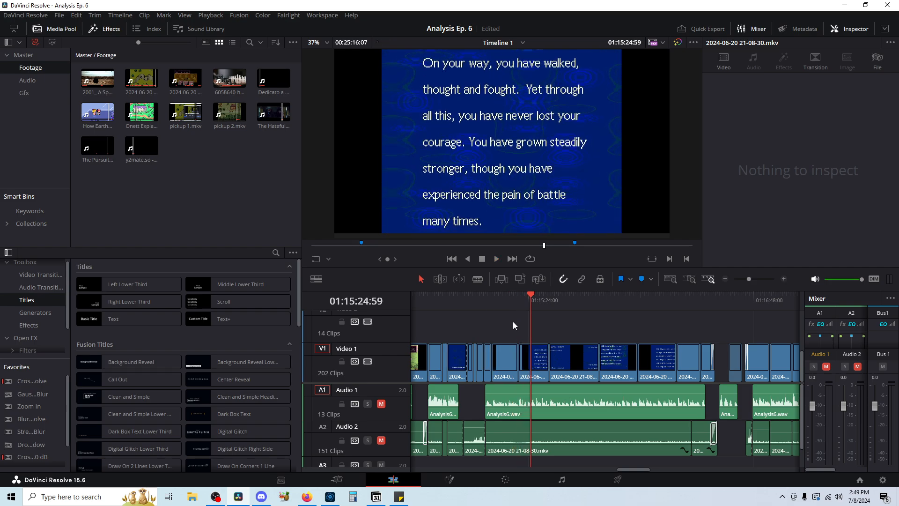
# Spot-check the scrolling journey text from 01:15:20:02, playing short stretches up to the passage about good battling evil at 01:16:00:16
pyautogui.click(518, 295)
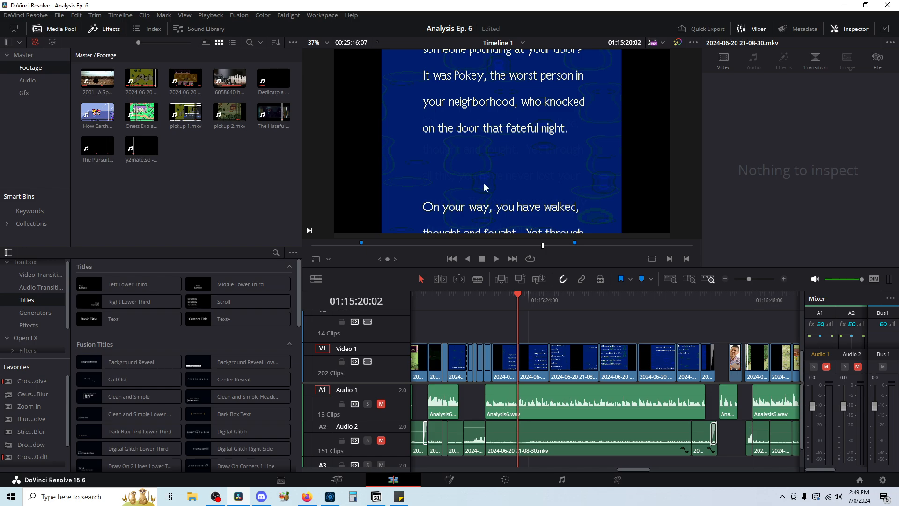
pyautogui.press('l')
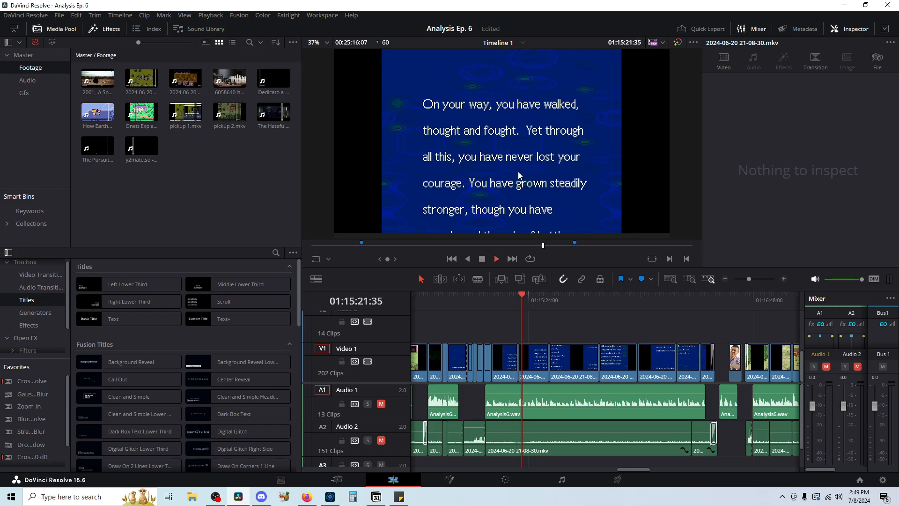
pyautogui.click(548, 301)
pyautogui.press('space')
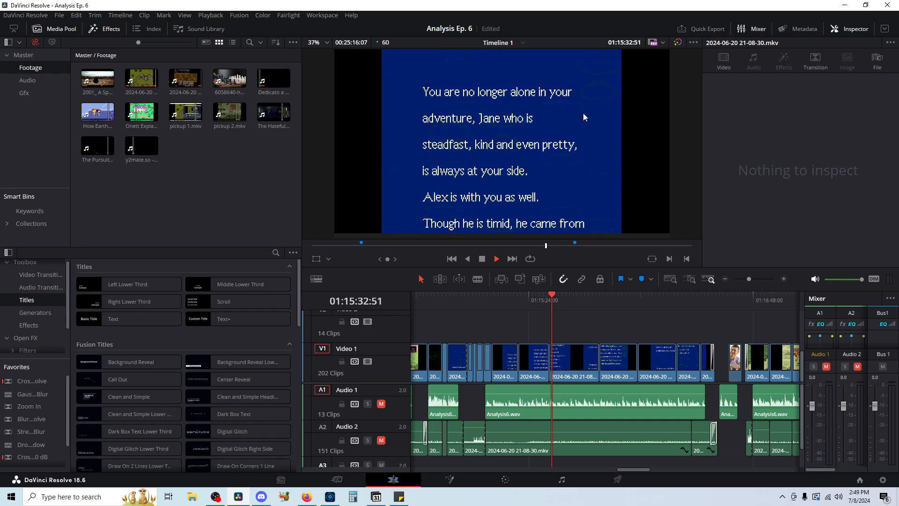
pyautogui.click(594, 297)
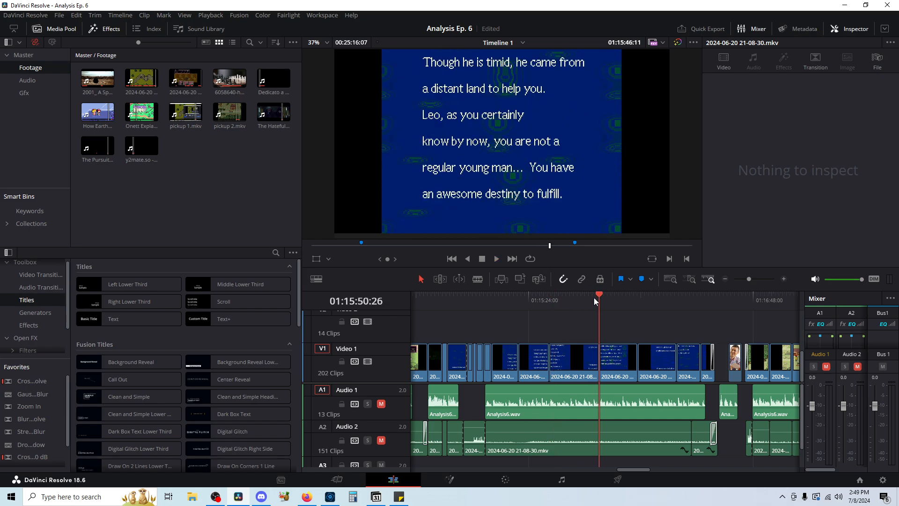
pyautogui.click(625, 302)
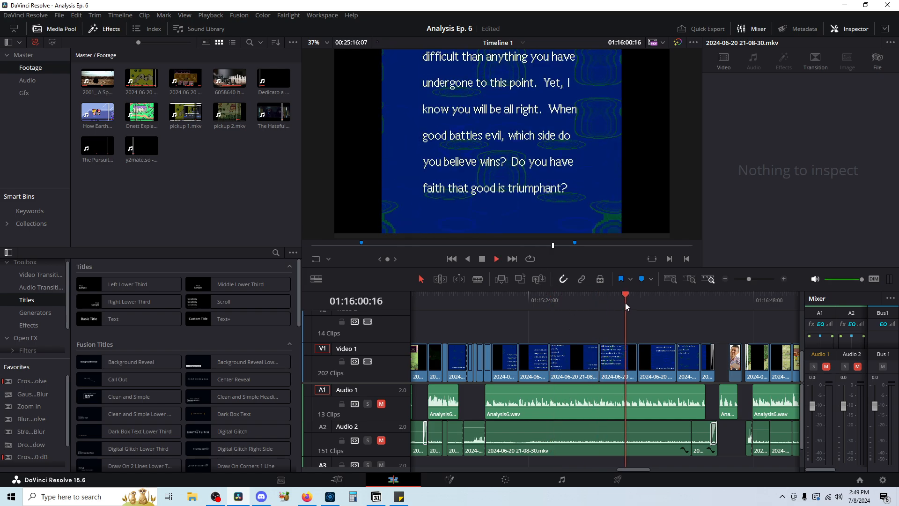
# Review the closing journey text about coffee and Fourside, the fade to black and the portrait photo, stopping at 01:16:41:53
pyautogui.click(635, 299)
pyautogui.press('space')
pyautogui.click(675, 296)
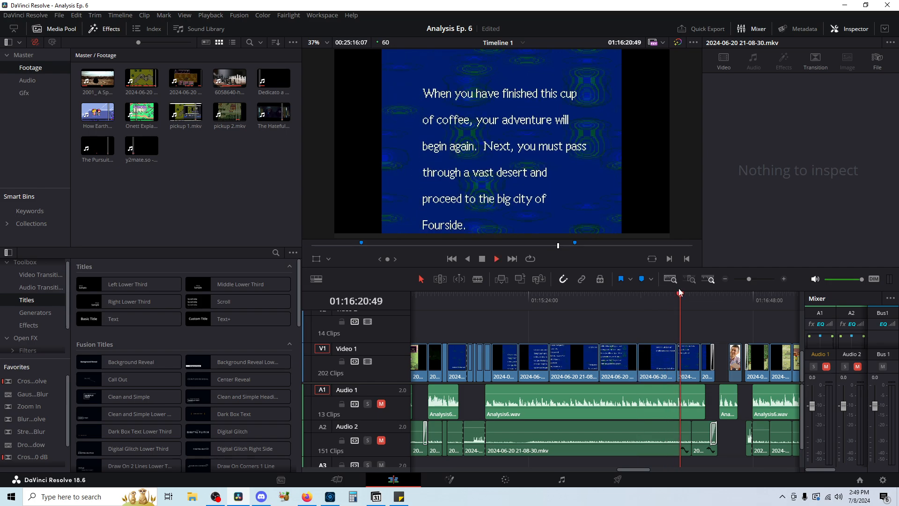
pyautogui.click(690, 300)
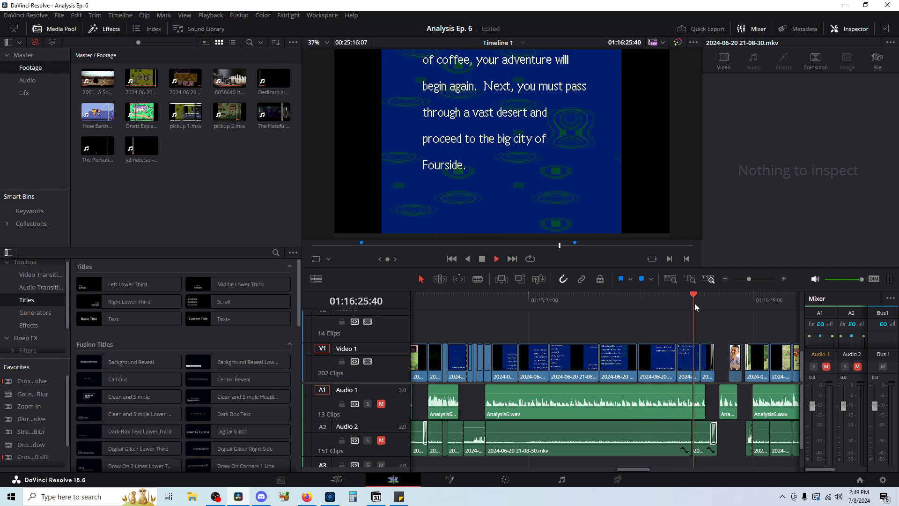
pyautogui.click(699, 304)
pyautogui.press('space')
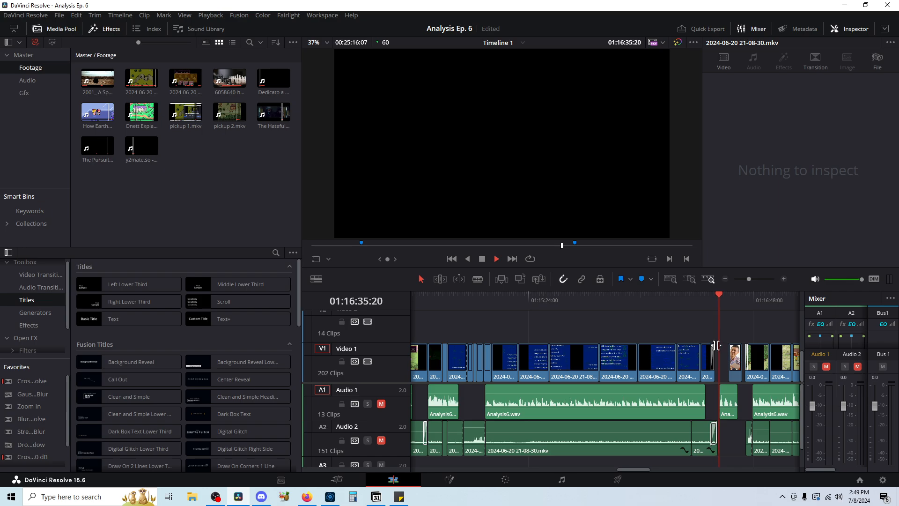
pyautogui.click(729, 296)
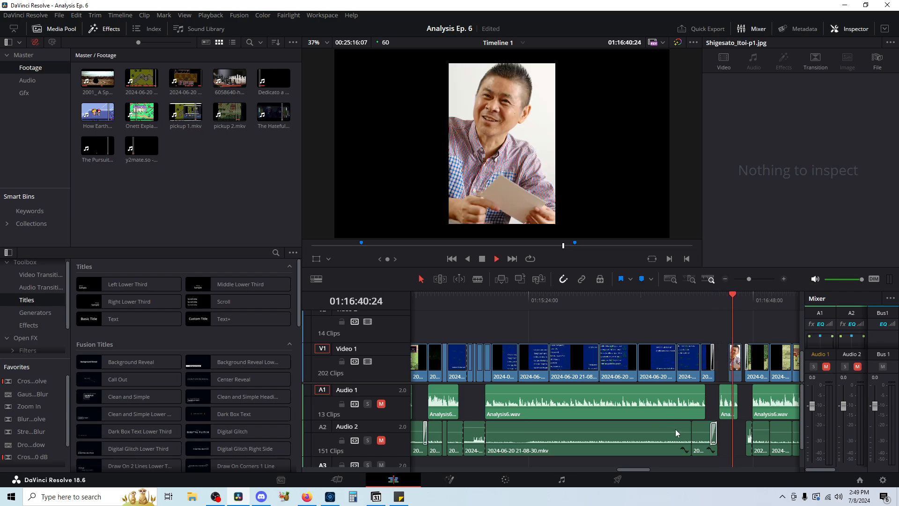
pyautogui.press('space')
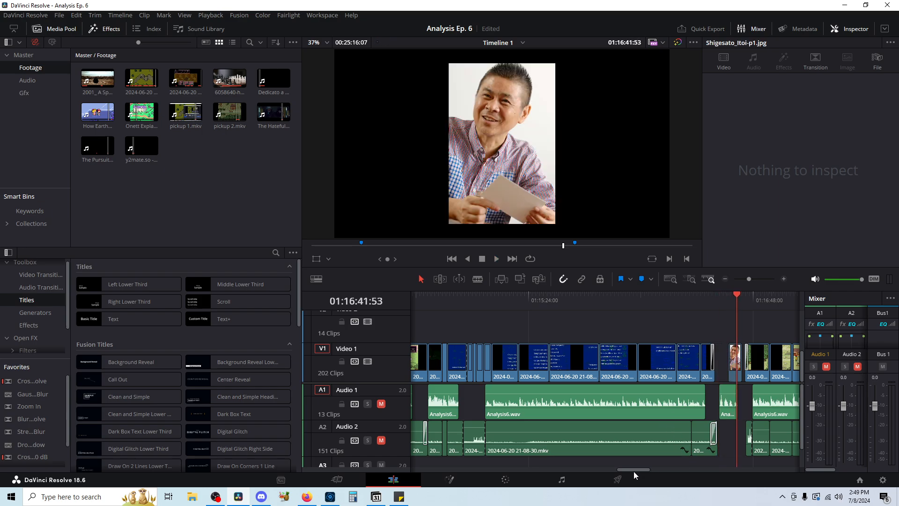
# Scrub back over the coffee break sequence, checking the hot spring frame at 01:14:51:54, the blue pattern and the journey text
pyautogui.click(637, 296)
pyautogui.moveTo(647, 305)
pyautogui.mouseDown()
pyautogui.moveTo(742, 313)
pyautogui.moveTo(657, 307)
pyautogui.mouseUp()
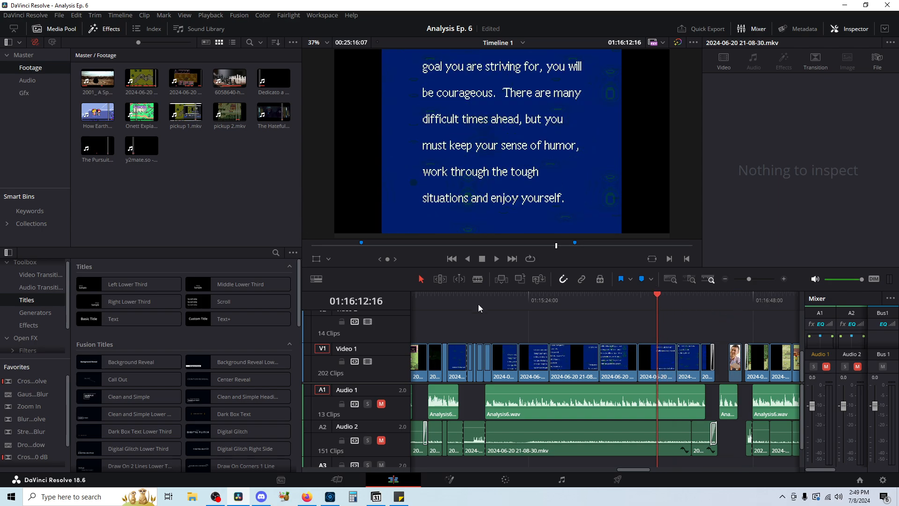
pyautogui.click(434, 296)
pyautogui.click(439, 297)
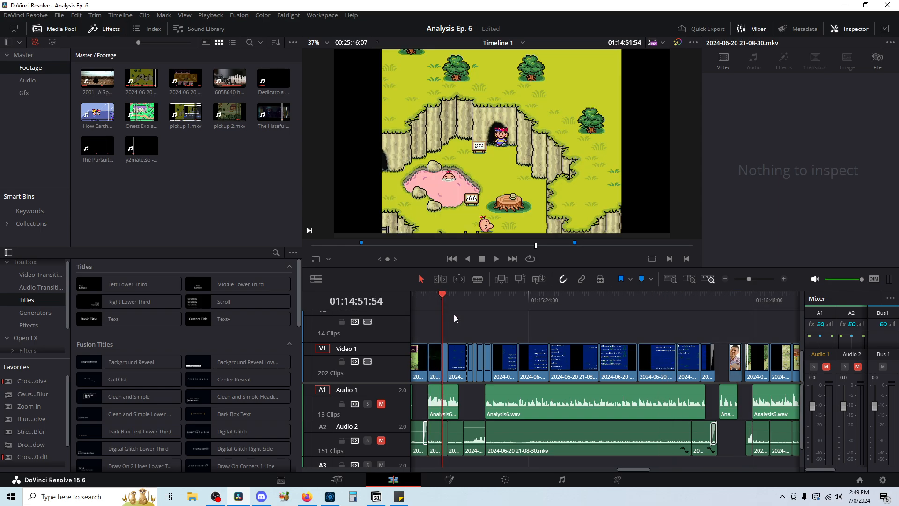
pyautogui.click(456, 299)
pyautogui.moveTo(456, 298); pyautogui.dragTo(471, 300)
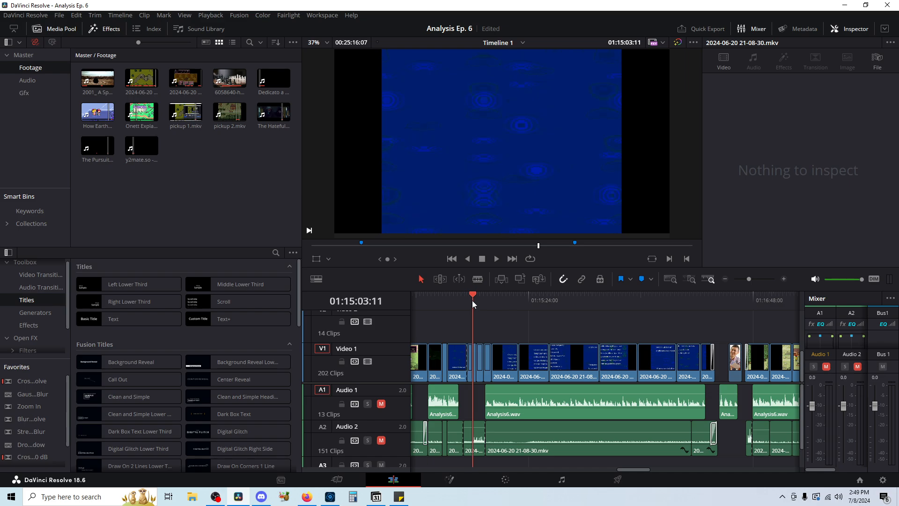
pyautogui.moveTo(612, 299); pyautogui.dragTo(599, 333)
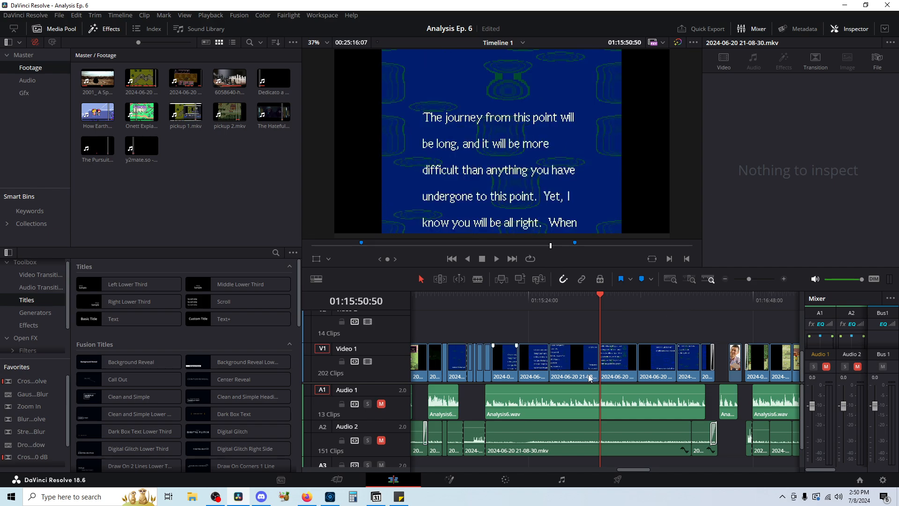
pyautogui.moveTo(663, 299); pyautogui.dragTo(703, 305)
# Play the white flash leading into the forest clearing footage from 01:16:43:58, replay it, and stop at 01:16:46:45
pyautogui.moveTo(640, 467); pyautogui.dragTo(655, 468)
pyautogui.click(523, 298)
pyautogui.moveTo(527, 299)
pyautogui.mouseDown()
pyautogui.moveTo(541, 301)
pyautogui.moveTo(533, 301)
pyautogui.mouseUp()
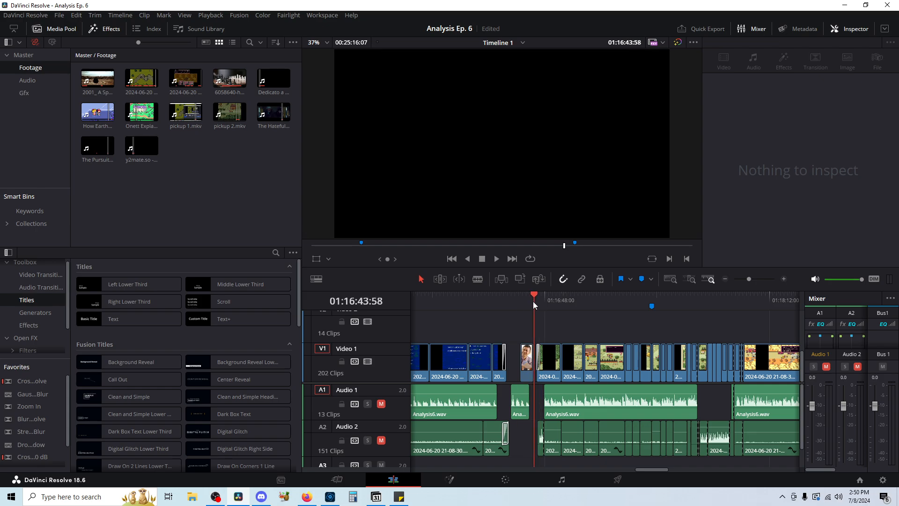
pyautogui.press('space')
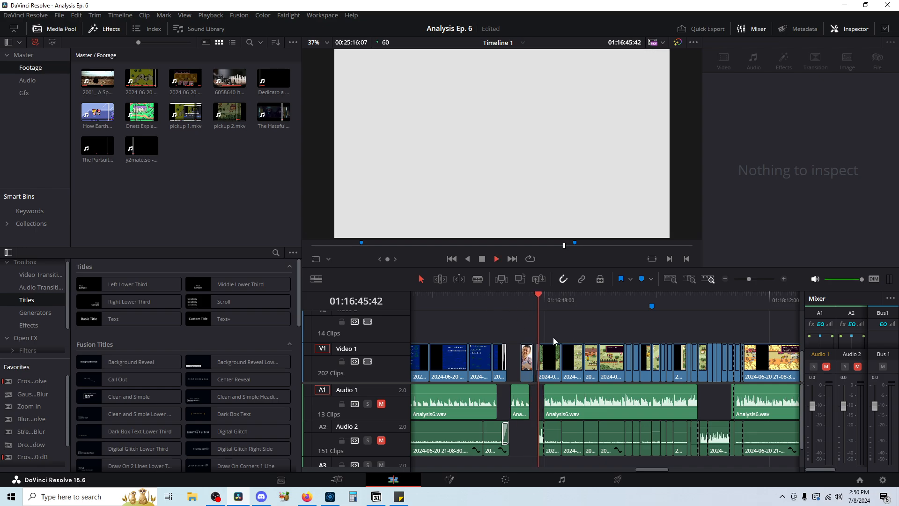
pyautogui.press('space')
pyautogui.click(533, 301)
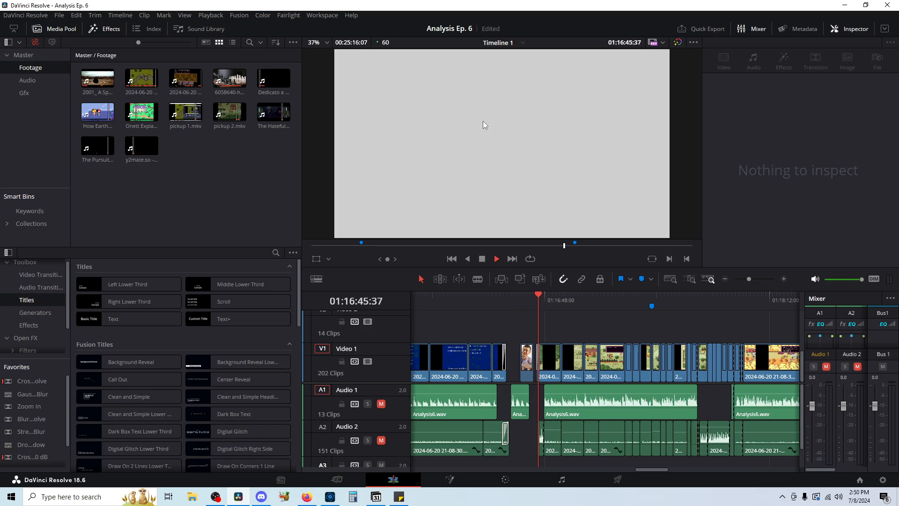
pyautogui.press('space')
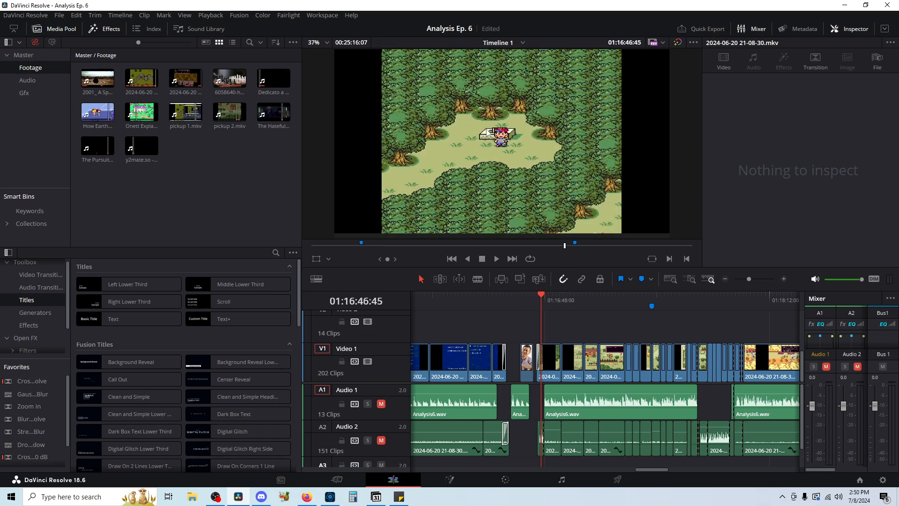
pyautogui.scroll(-3, 487, 132)
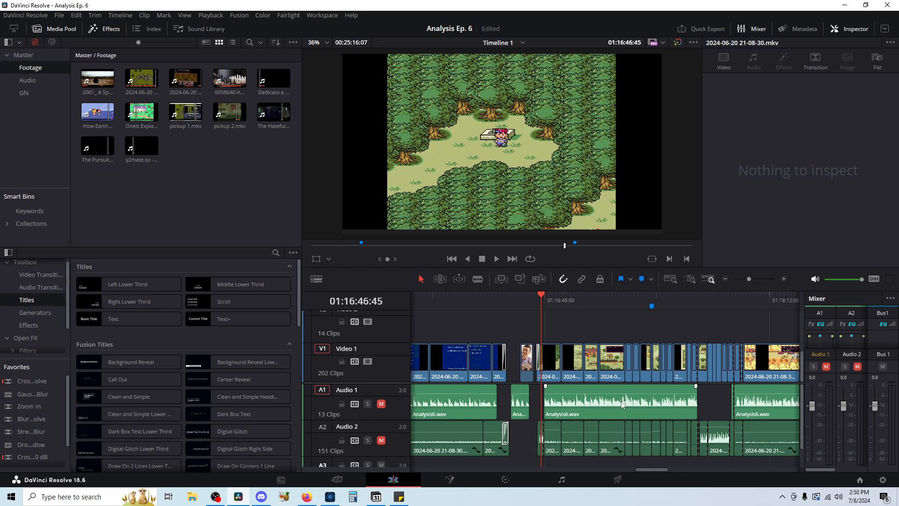
# Recheck the end of the journey text from 01:16:11:13 and the portrait photo's fade-in up to 01:16:39:28
pyautogui.click(447, 307)
pyautogui.click(455, 310)
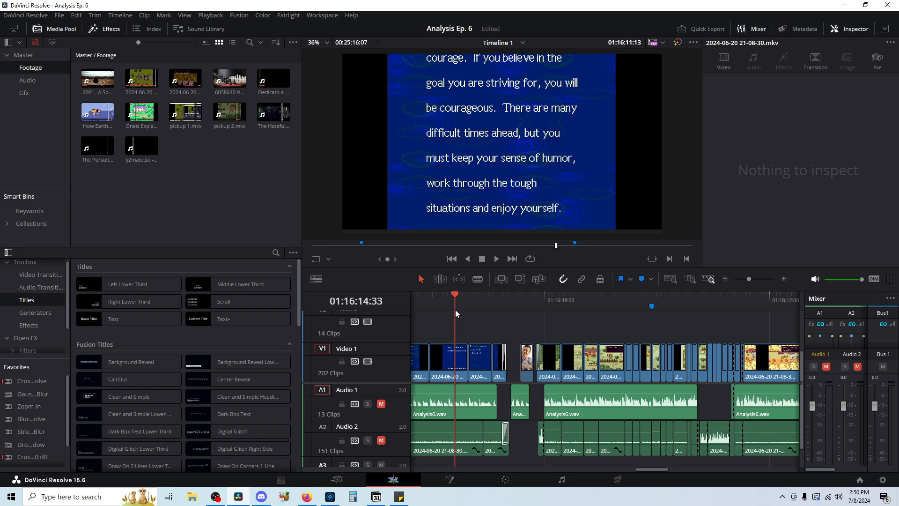
pyautogui.click(493, 307)
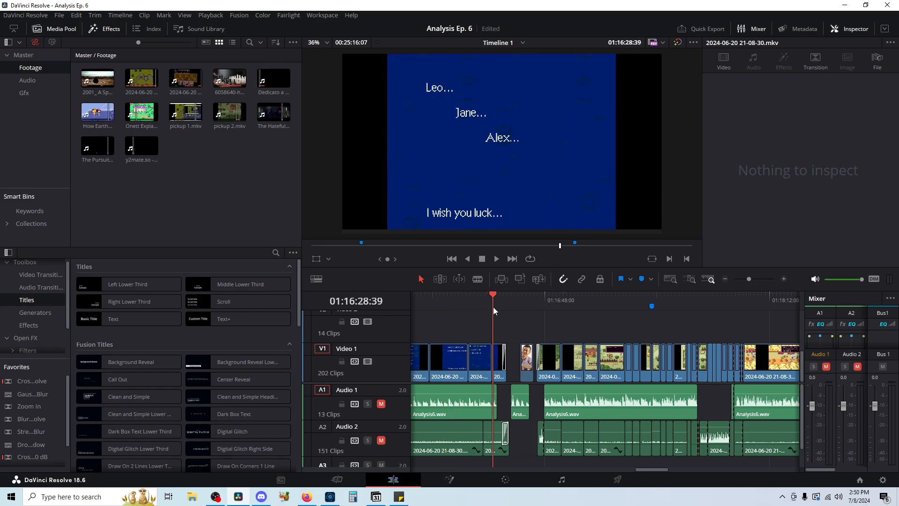
pyautogui.click(520, 305)
pyautogui.press('space')
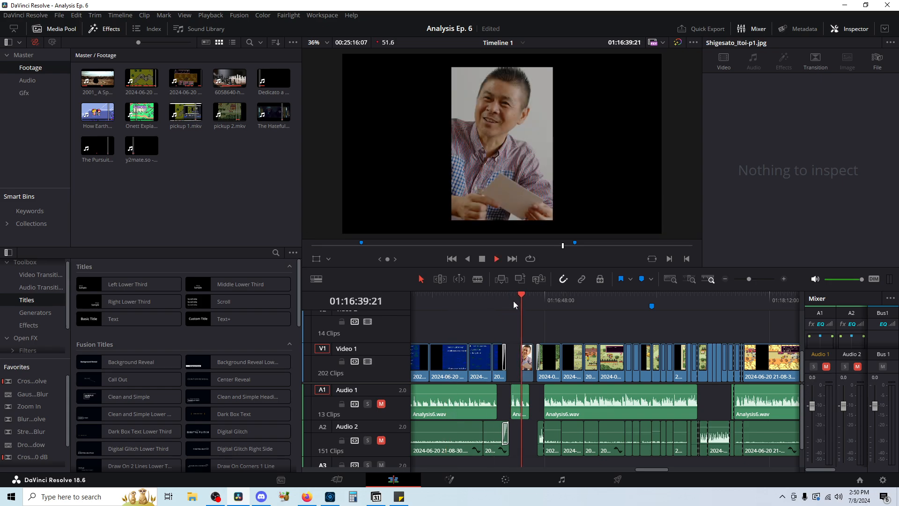
pyautogui.click(480, 300)
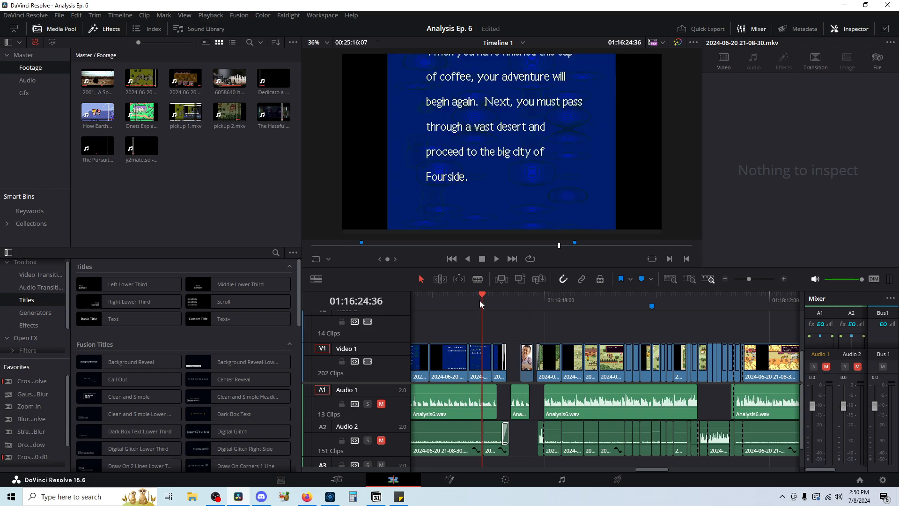
pyautogui.click(454, 304)
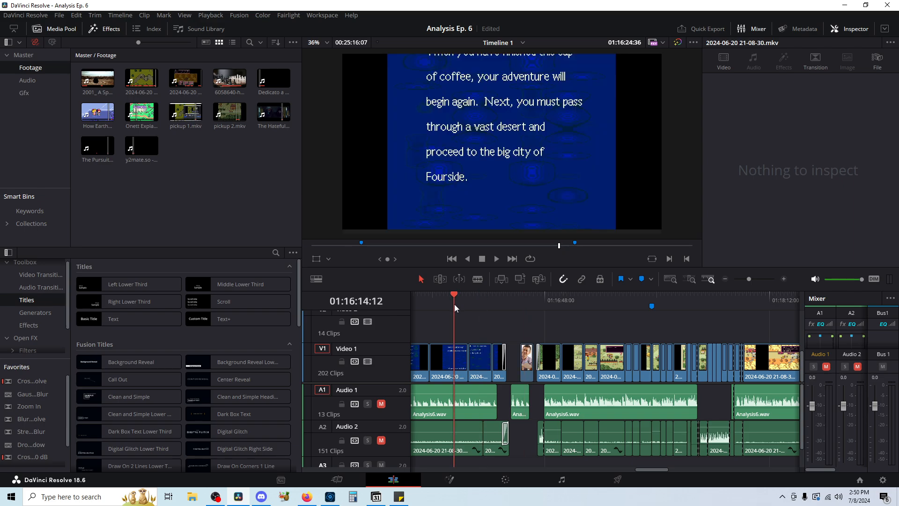
pyautogui.click(520, 302)
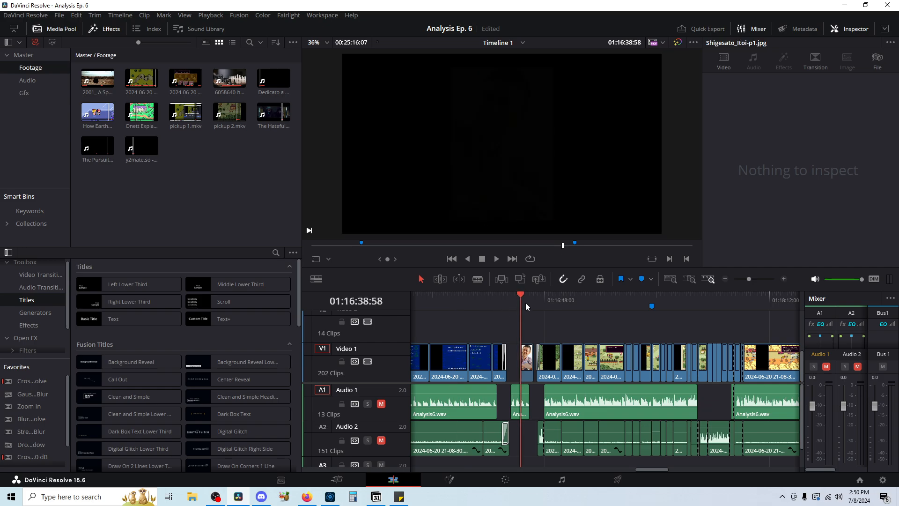
pyautogui.moveTo(526, 302); pyautogui.dragTo(522, 302)
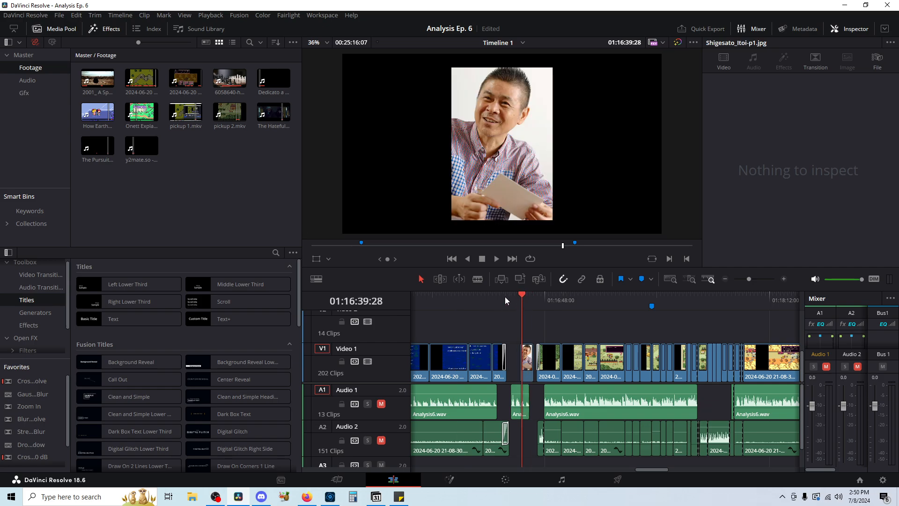
# Play from the black gap at 01:16:45:05 through the forest clearing to the kiss dialogue outside the brick house at 01:17:05:10
pyautogui.click(533, 299)
pyautogui.click(537, 302)
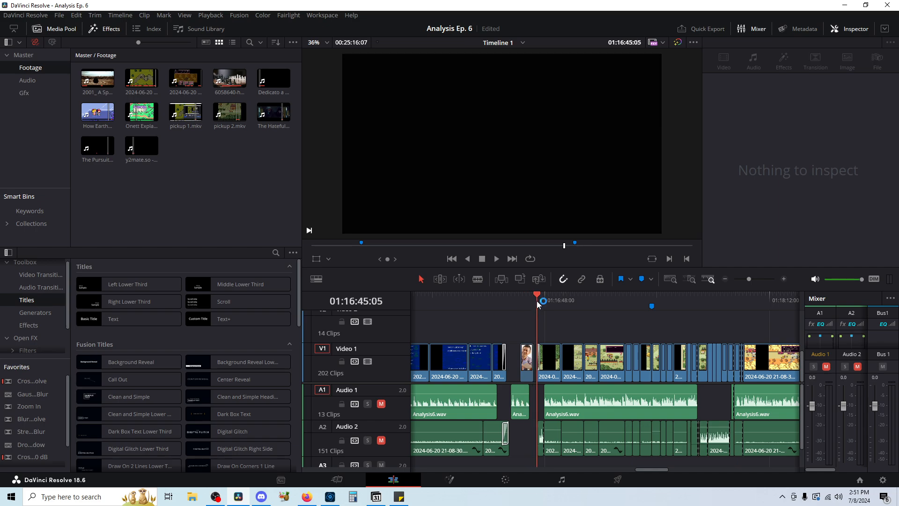
pyautogui.press('space')
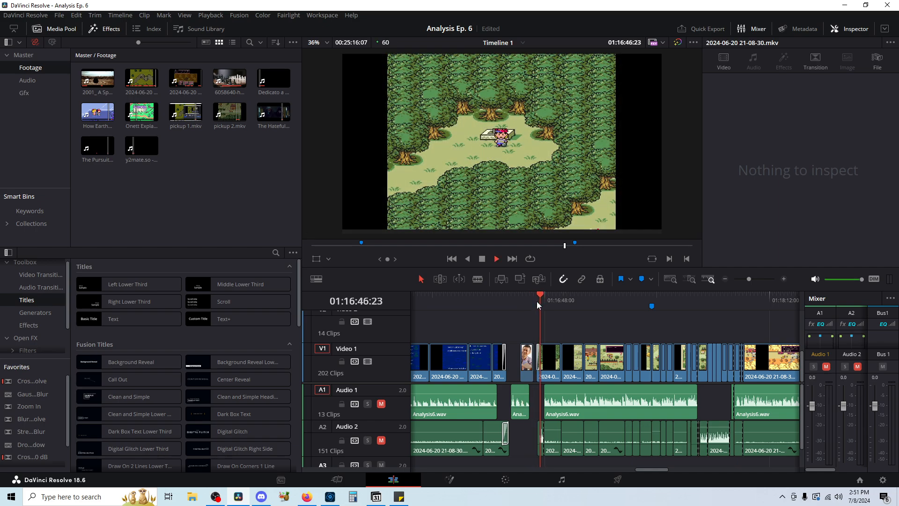
pyautogui.press('space')
pyautogui.press('space')
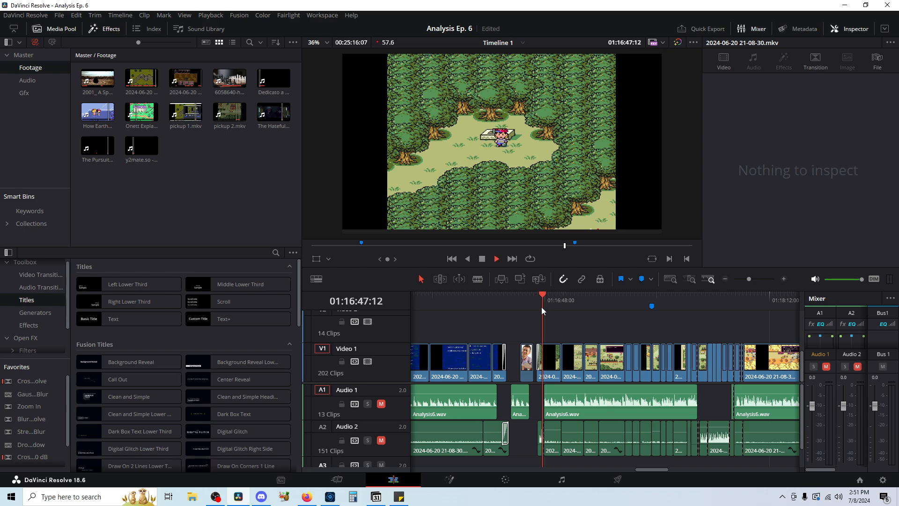
pyautogui.moveTo(655, 471); pyautogui.dragTo(665, 470)
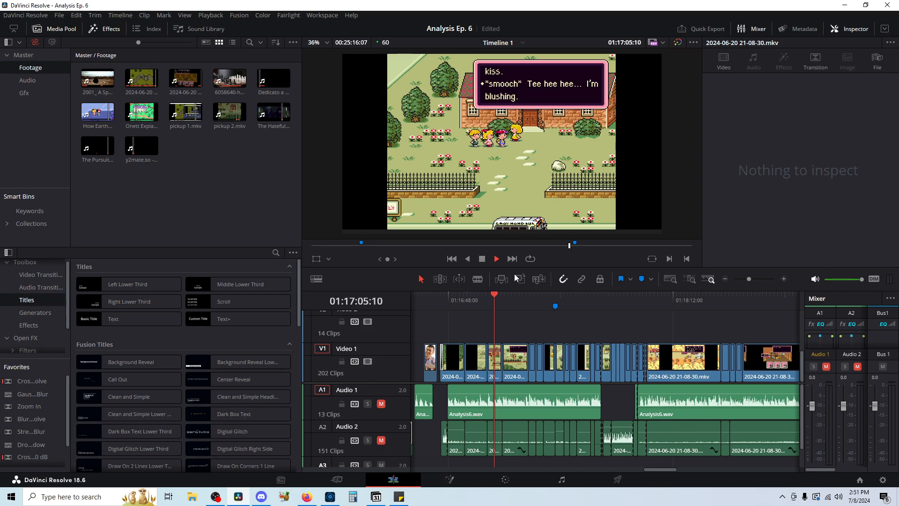
# Review the bus ride footage from 01:17:45:55 to the traffic jam, and replay the driver's bumper-to-bumper dialogue
pyautogui.moveTo(512, 296); pyautogui.dragTo(606, 309)
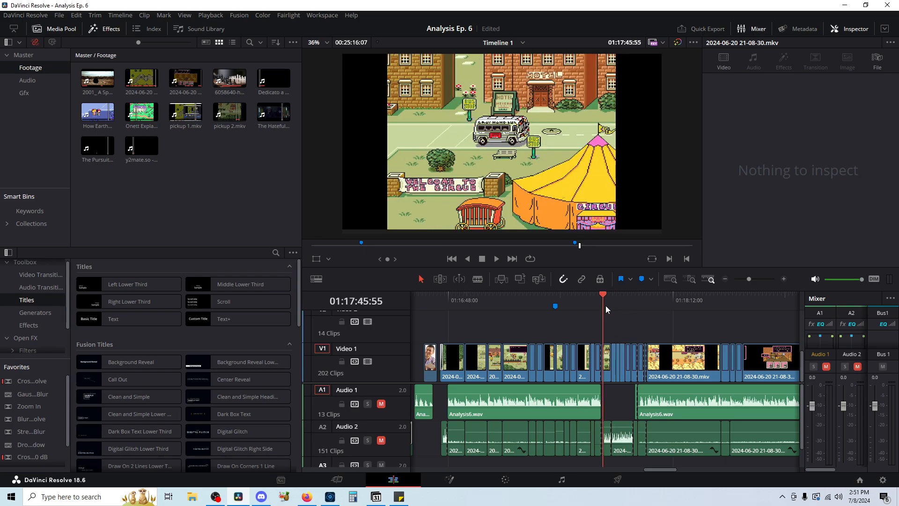
pyautogui.press('space')
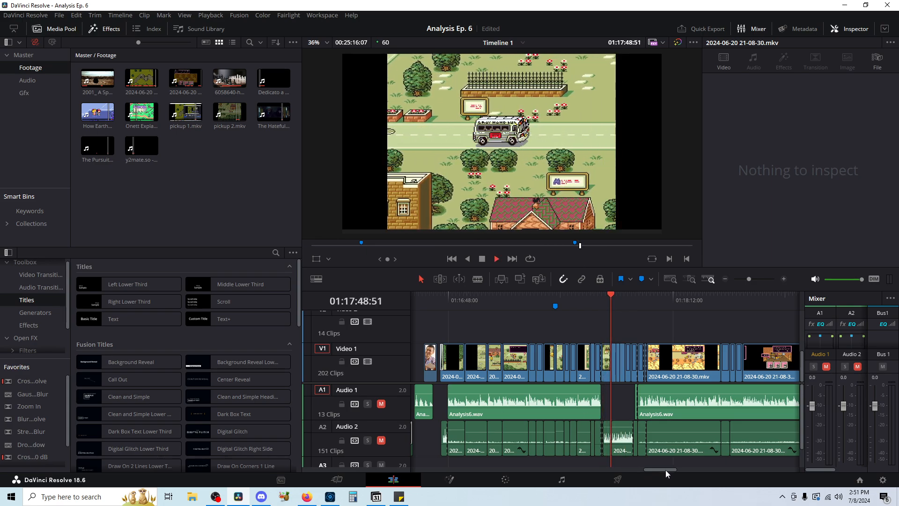
pyautogui.moveTo(665, 470); pyautogui.dragTo(670, 468)
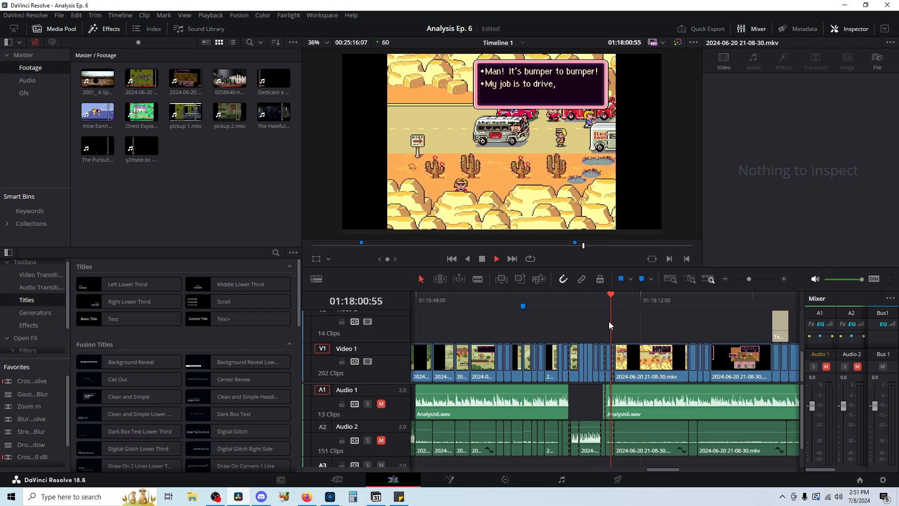
pyautogui.press('space')
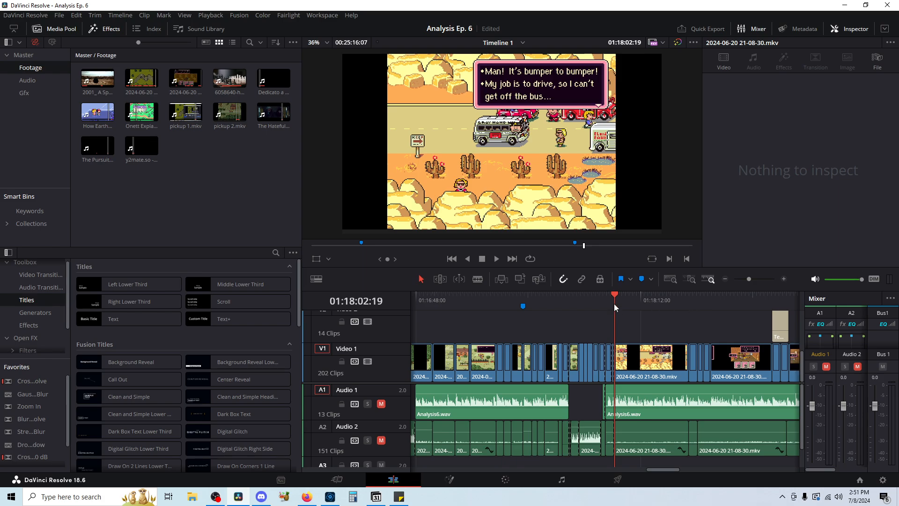
pyautogui.moveTo(614, 304); pyautogui.dragTo(608, 303)
pyautogui.press('space')
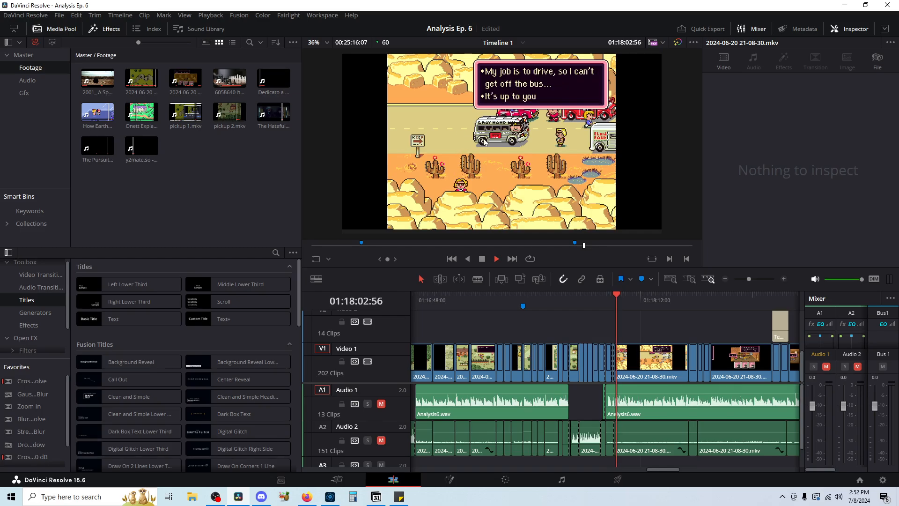
# Recheck the cut to the bus leaving the tunnel into the desert, replaying the footage around 01:17:54
pyautogui.press('space')
pyautogui.click(599, 306)
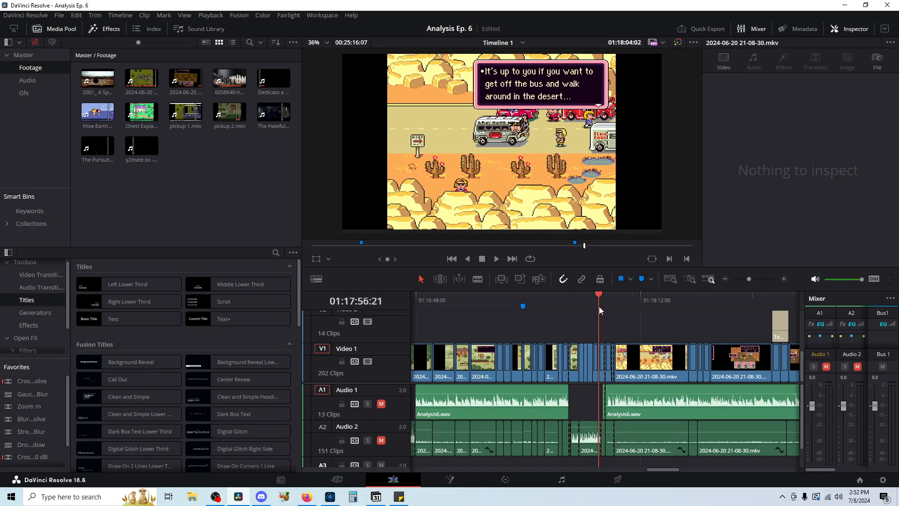
pyautogui.click(593, 307)
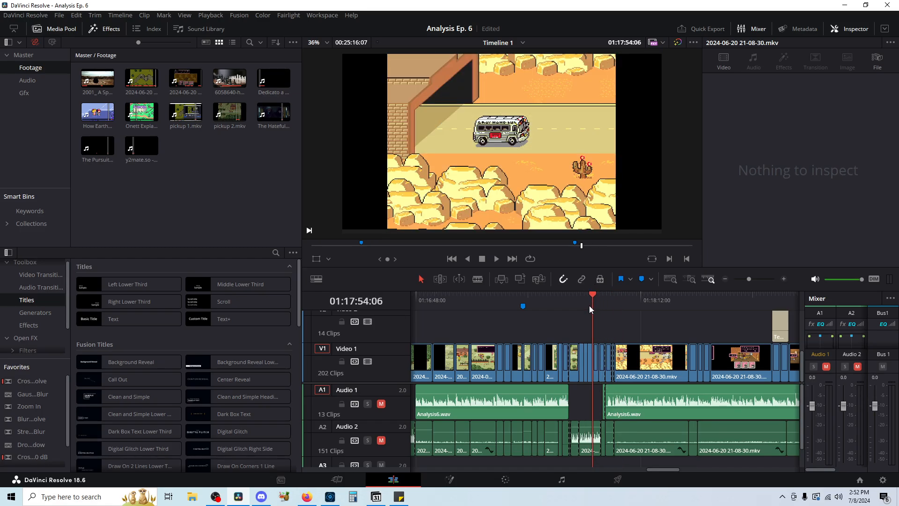
pyautogui.press('j')
pyautogui.press('l')
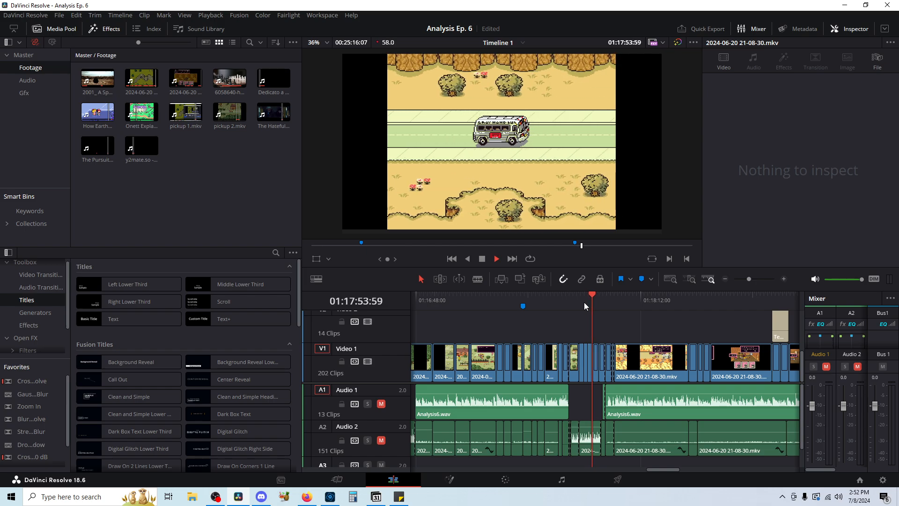
pyautogui.press('k')
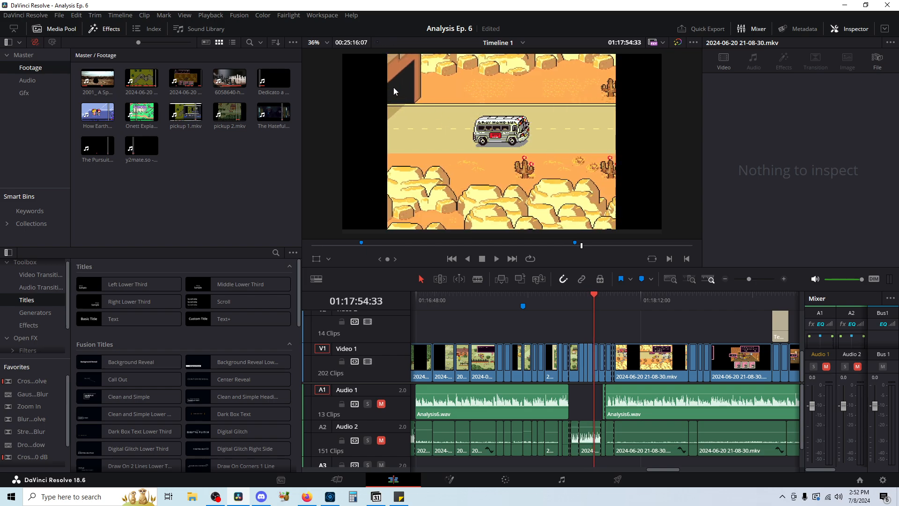
# Scrub through the desert traffic jam footage to the three characters walking on the road at 01:18:30:04
pyautogui.moveTo(620, 305); pyautogui.dragTo(684, 342)
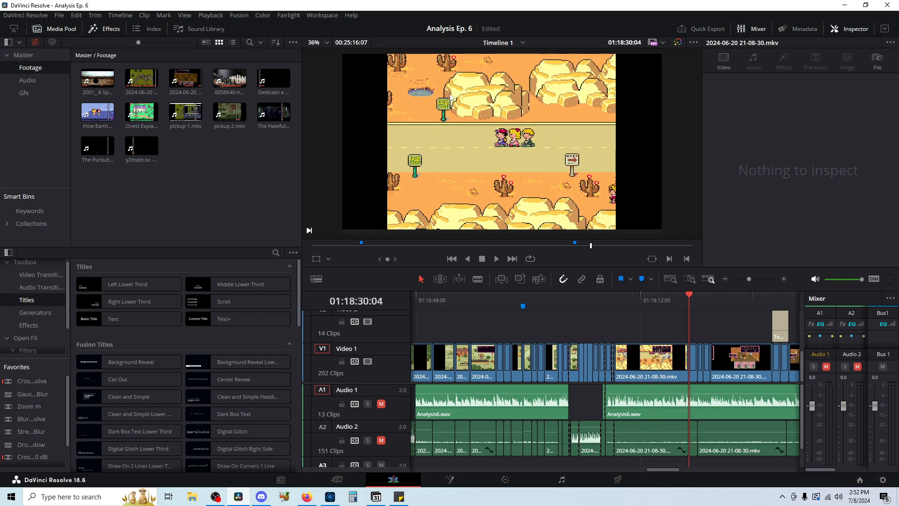
pyautogui.scroll(1, 450, 98)
pyautogui.scroll(-1, 440, 102)
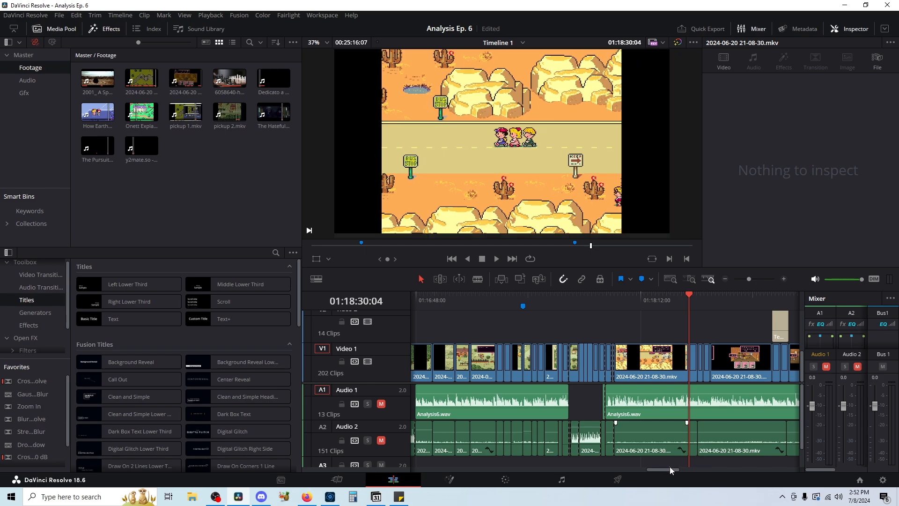
pyautogui.moveTo(665, 468); pyautogui.dragTo(678, 469)
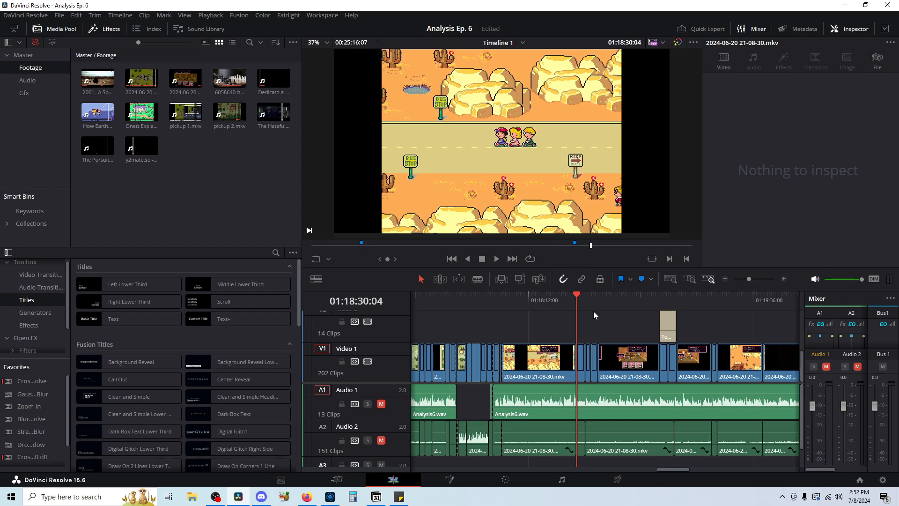
# Play The Hateful Eight clip from 01:19:01:10 through its cut to the shop menu at 01:19:08:11
pyautogui.moveTo(580, 298); pyautogui.dragTo(659, 300)
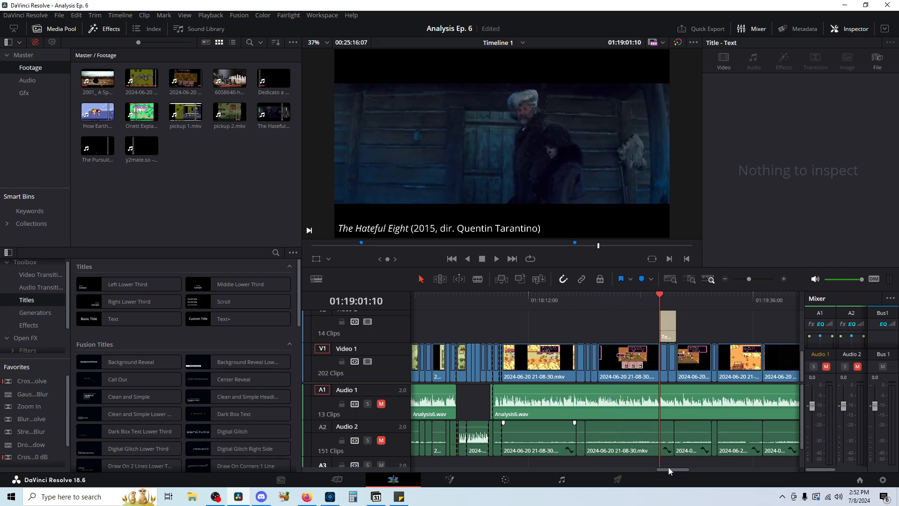
pyautogui.press('space')
pyautogui.moveTo(671, 470); pyautogui.dragTo(688, 469)
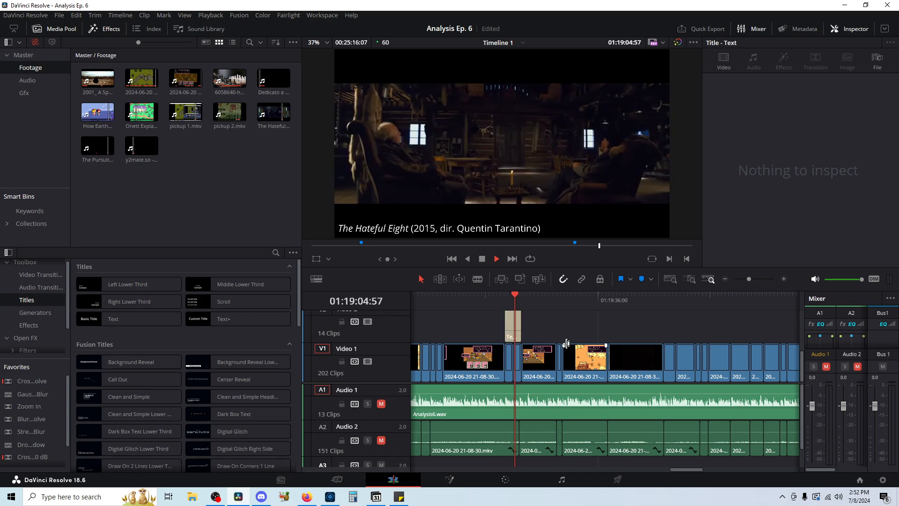
pyautogui.press('space')
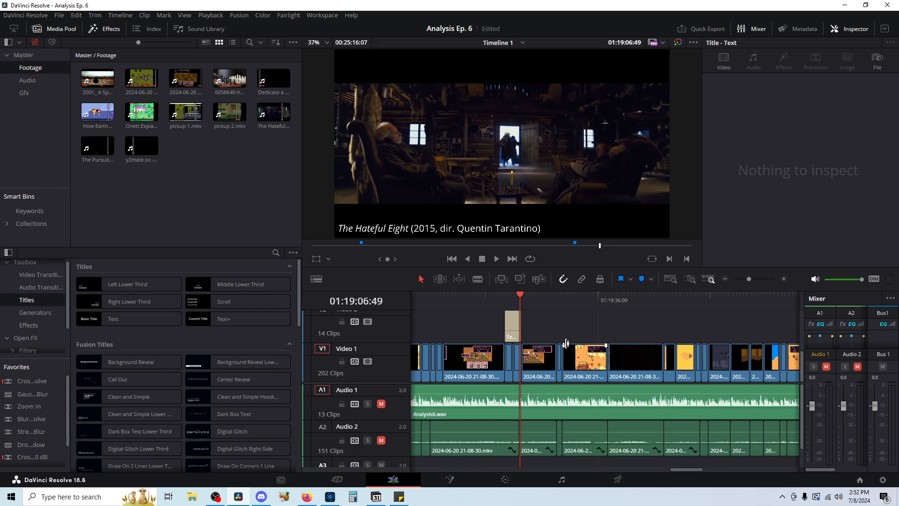
pyautogui.press('space')
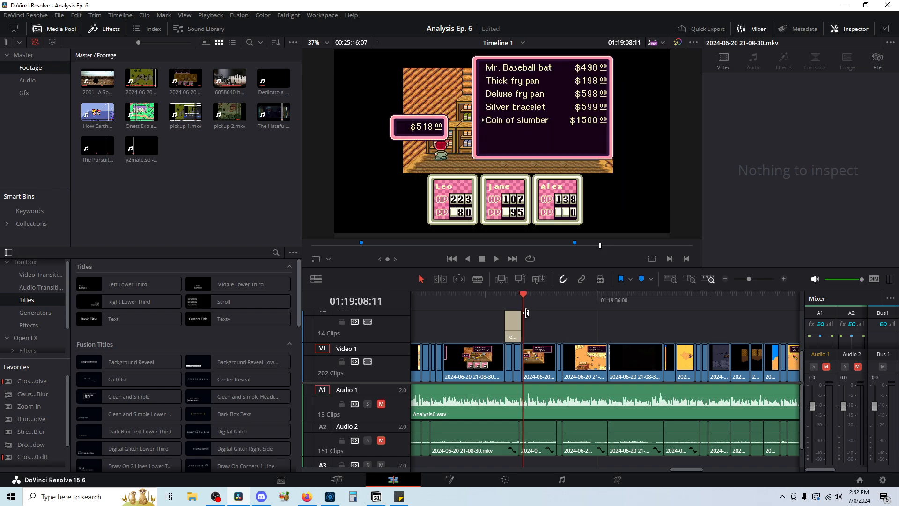
# Replay The Hateful Eight clip from its start and stop in the shop menu footage at 01:19:09:36
pyautogui.click(505, 298)
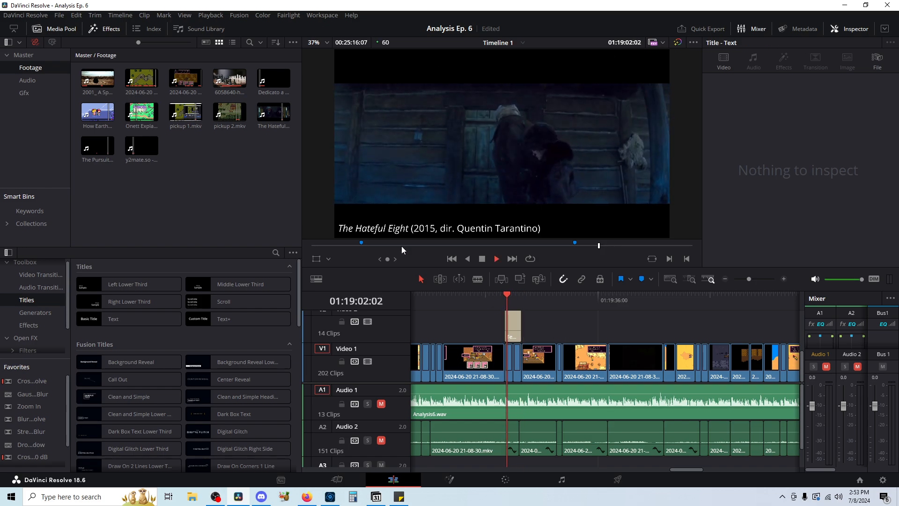
pyautogui.press('l')
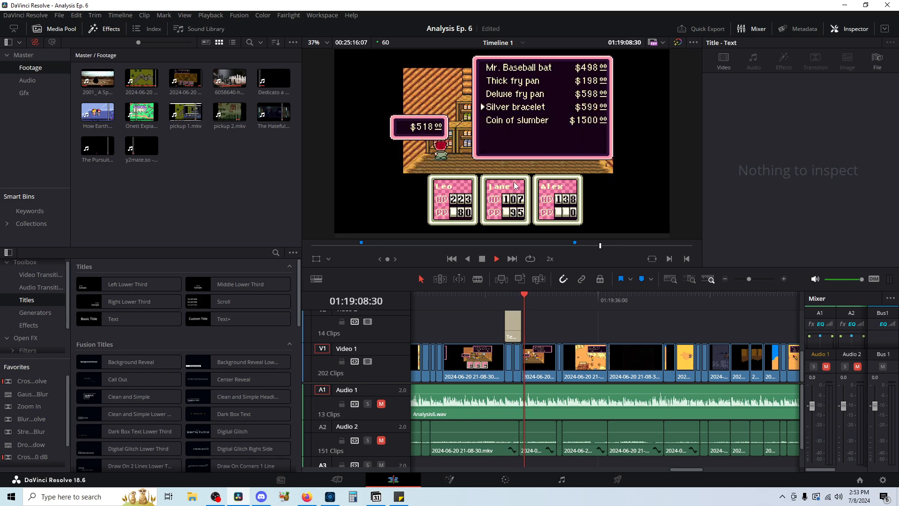
pyautogui.press('space')
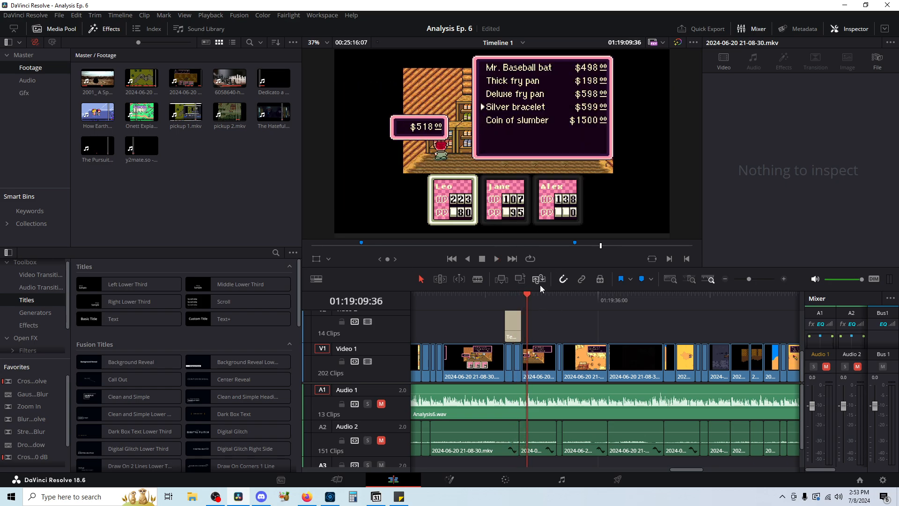
# Scrub past the cave footage at 01:20:25:39, and play the black-and-white cycling race clip up to 01:21:36:45
pyautogui.moveTo(544, 299); pyautogui.dragTo(731, 332)
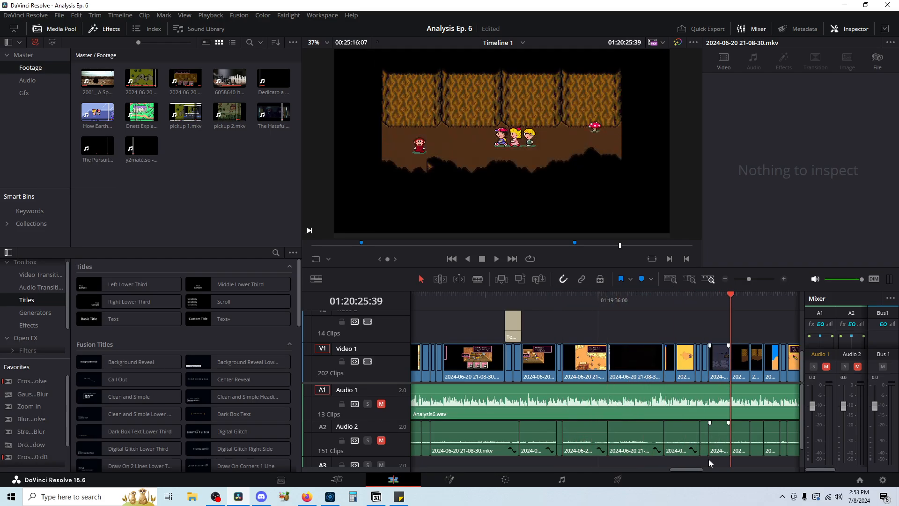
pyautogui.moveTo(696, 468); pyautogui.dragTo(723, 469)
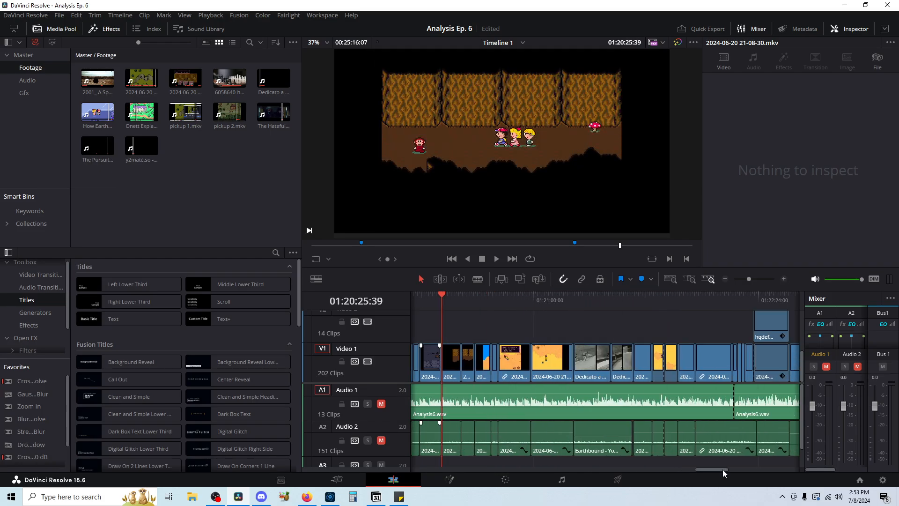
pyautogui.click(485, 303)
pyautogui.moveTo(485, 302); pyautogui.dragTo(551, 313)
pyautogui.press('space')
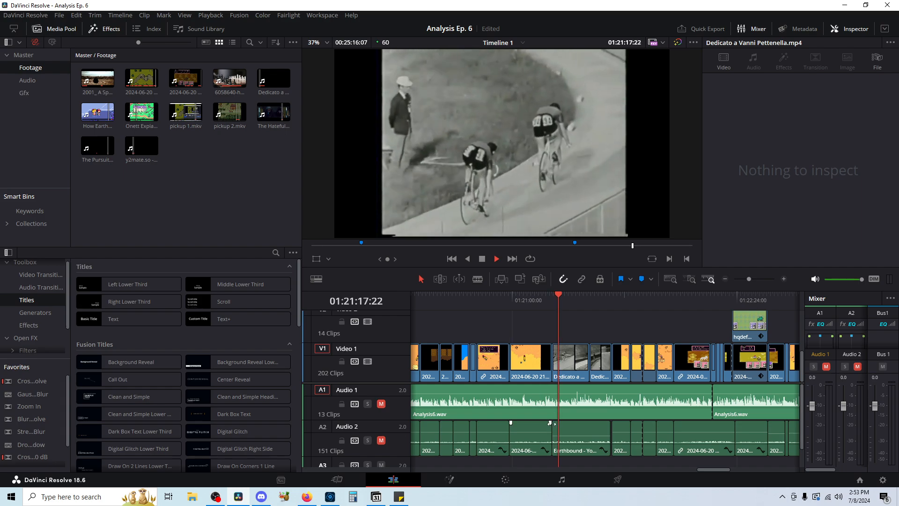
pyautogui.moveTo(718, 471); pyautogui.dragTo(723, 470)
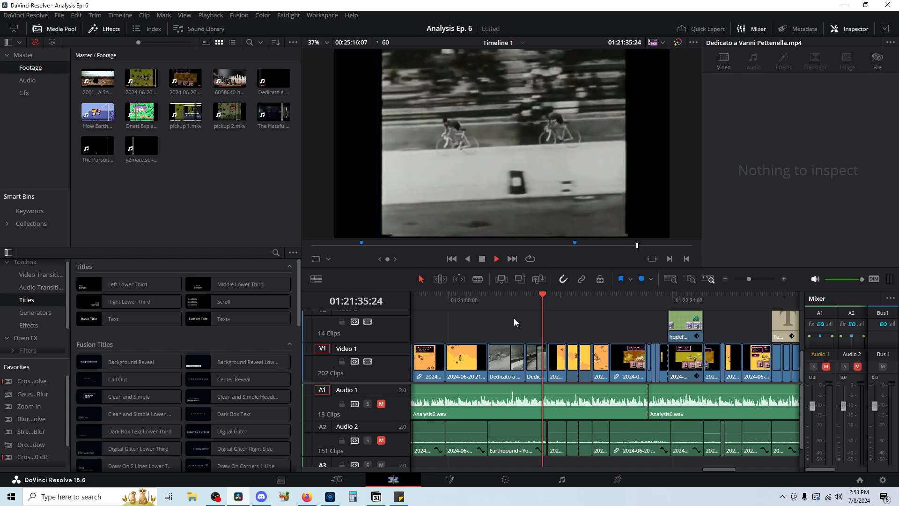
pyautogui.press('space')
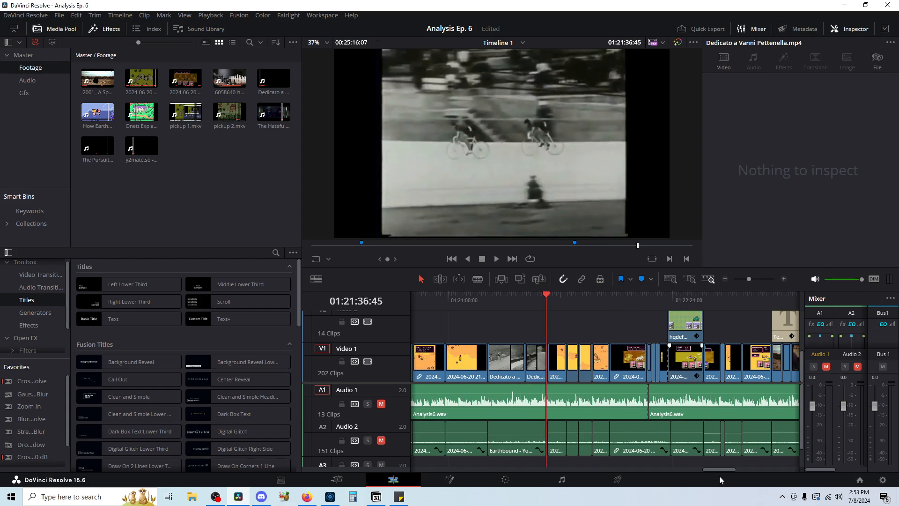
# Examine the green caterpillar picture over the blurred battle background at 01:22:30:45, both enlarged and in full frame
pyautogui.moveTo(728, 471); pyautogui.dragTo(728, 469)
pyautogui.click(696, 301)
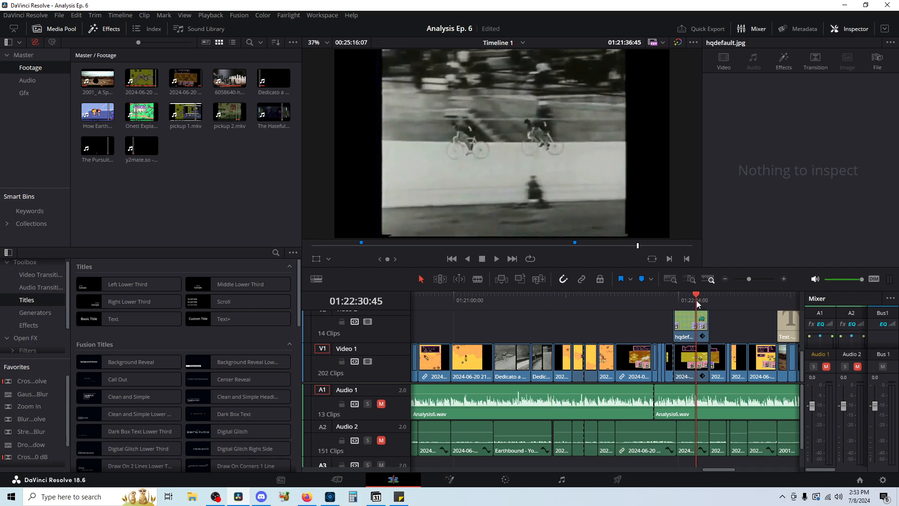
pyautogui.hotkey('ctrl', '-')
pyautogui.hotkey('ctrl', '-')
pyautogui.hotkey('ctrl', '-')
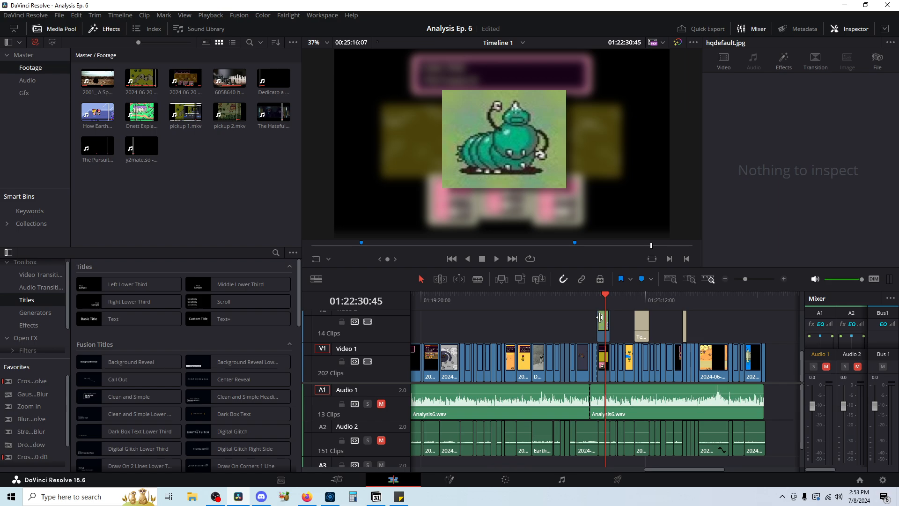
pyautogui.scroll(3, 497, 152)
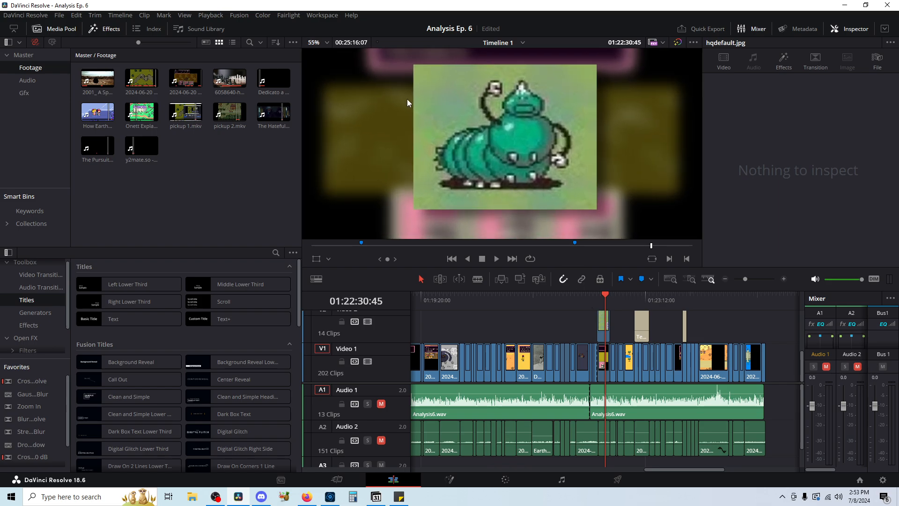
pyautogui.scroll(-3, 529, 142)
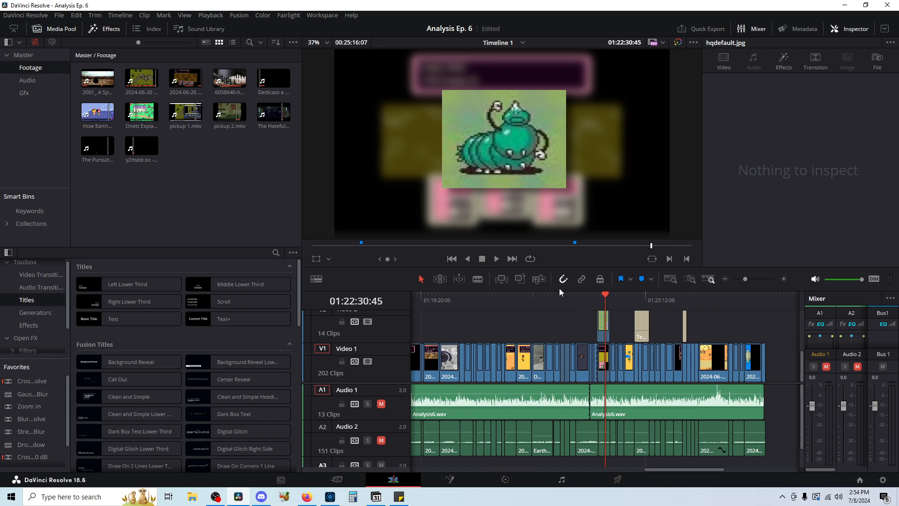
pyautogui.scroll(-1, 489, 167)
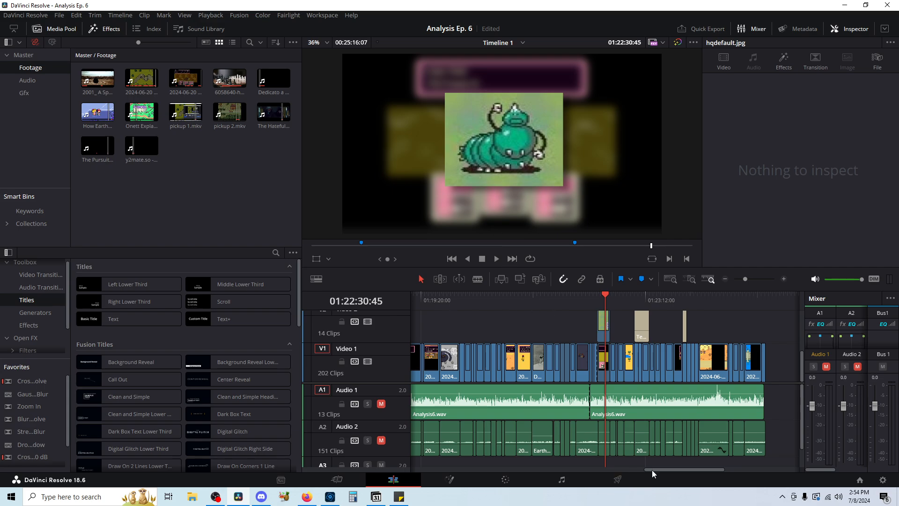
# Scrub from the desert footage at 01:20:05:06 through the cave section, and view the Christ figure caption at 01:23:51:10
pyautogui.moveTo(659, 470); pyautogui.dragTo(600, 463)
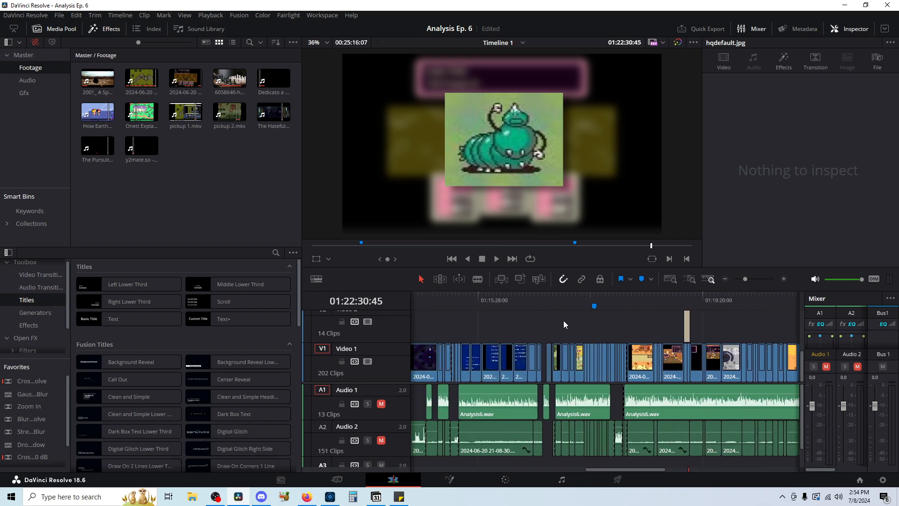
pyautogui.moveTo(618, 306); pyautogui.dragTo(744, 322)
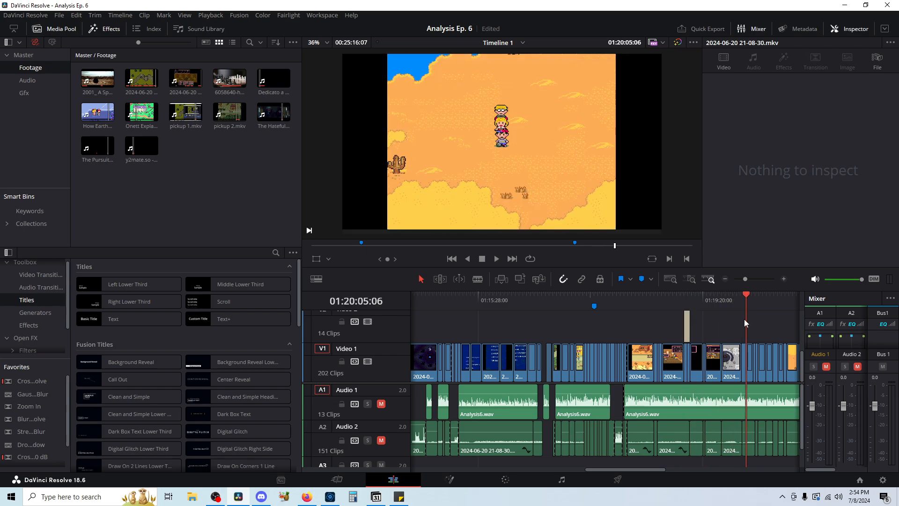
pyautogui.moveTo(641, 465); pyautogui.dragTo(682, 464)
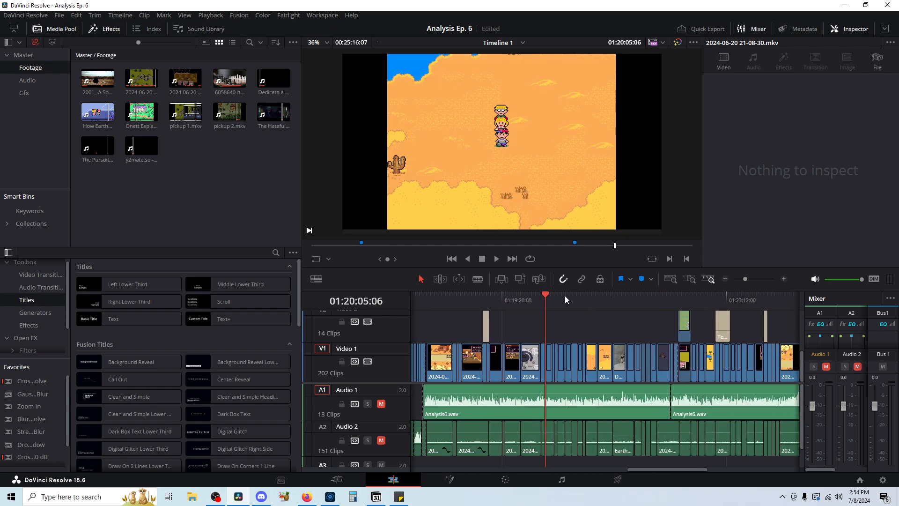
pyautogui.moveTo(564, 296); pyautogui.dragTo(766, 328)
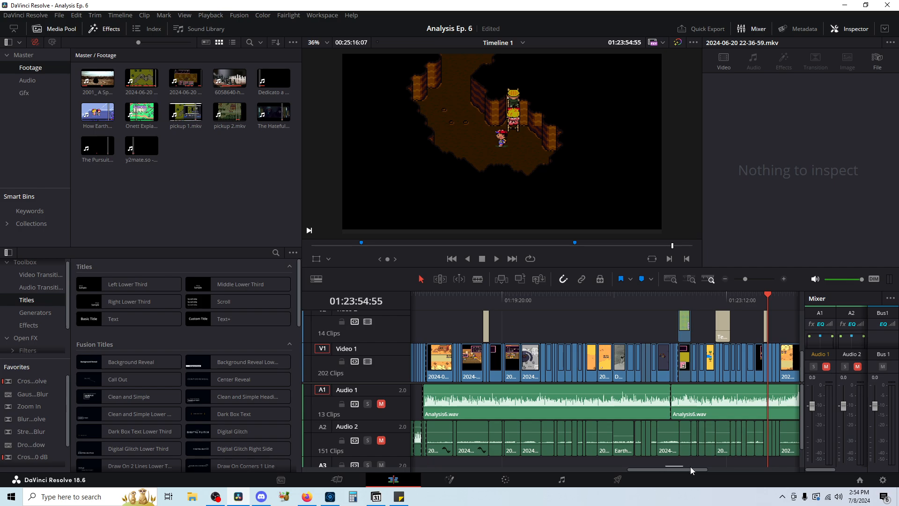
pyautogui.moveTo(688, 472); pyautogui.dragTo(726, 467)
pyautogui.moveTo(592, 302); pyautogui.dragTo(582, 299)
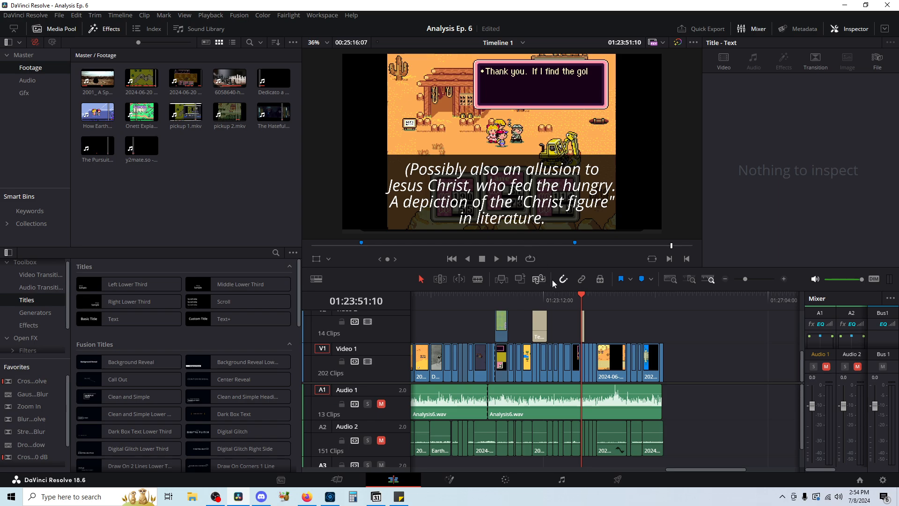
# Play the captioned 2001: A Space Odyssey clips from 01:23:01:28 to the monolith shot at 01:23:13:34
pyautogui.moveTo(578, 301); pyautogui.dragTo(540, 297)
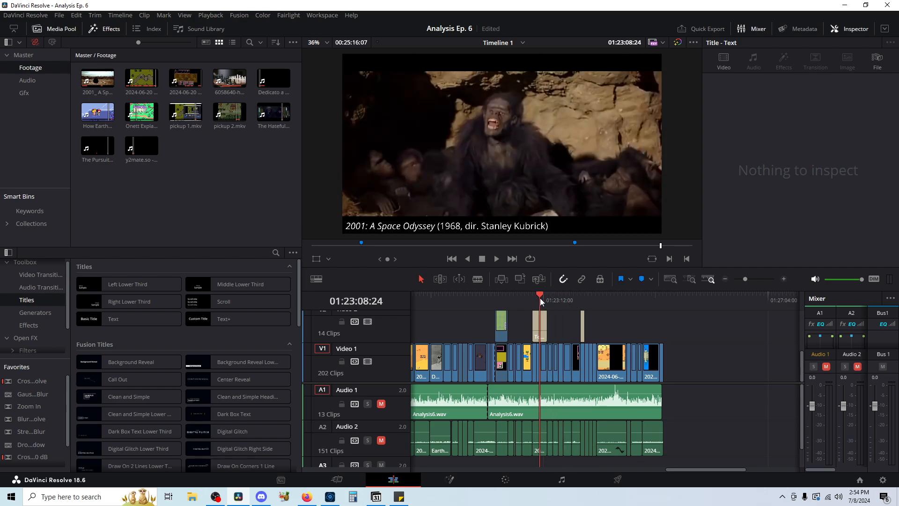
pyautogui.scroll(5, 558, 317)
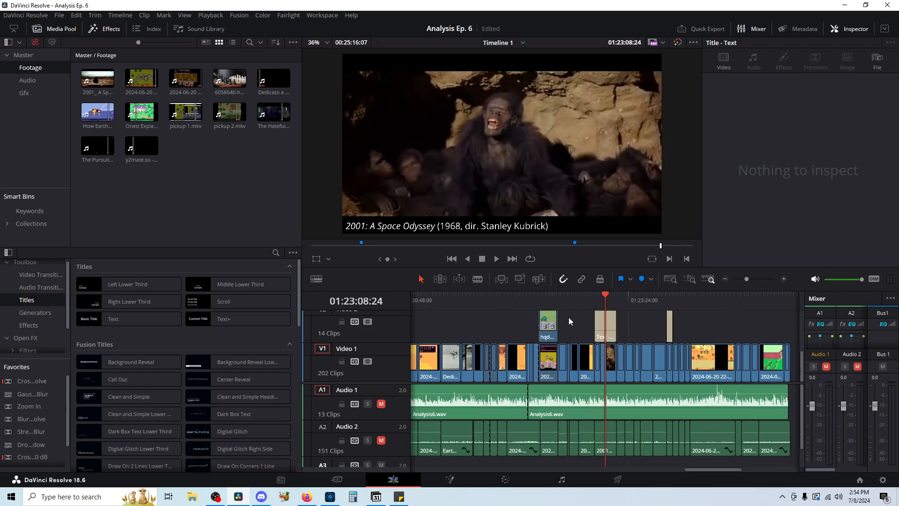
pyautogui.scroll(4, 582, 317)
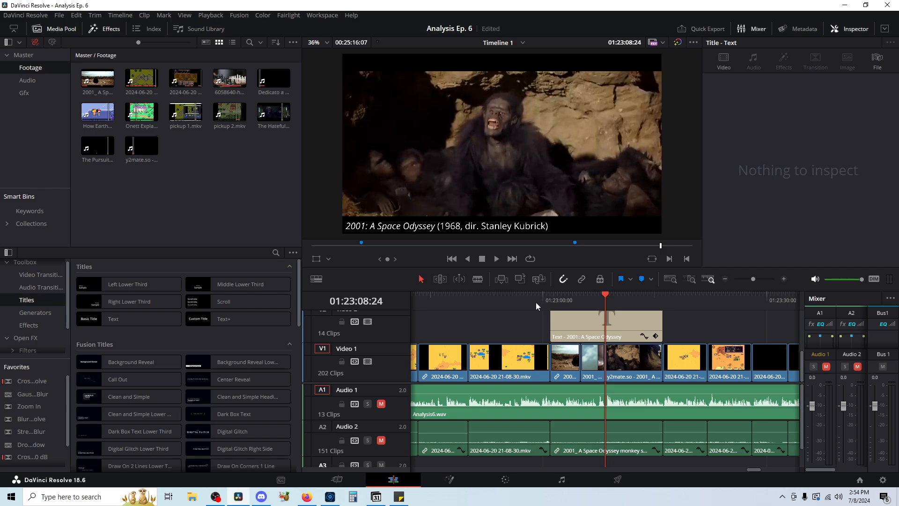
pyautogui.click(553, 298)
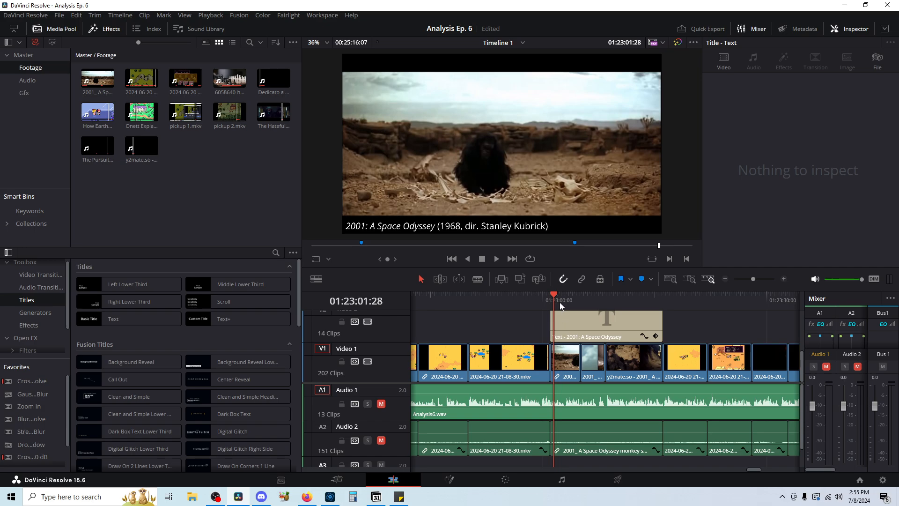
pyautogui.press('space')
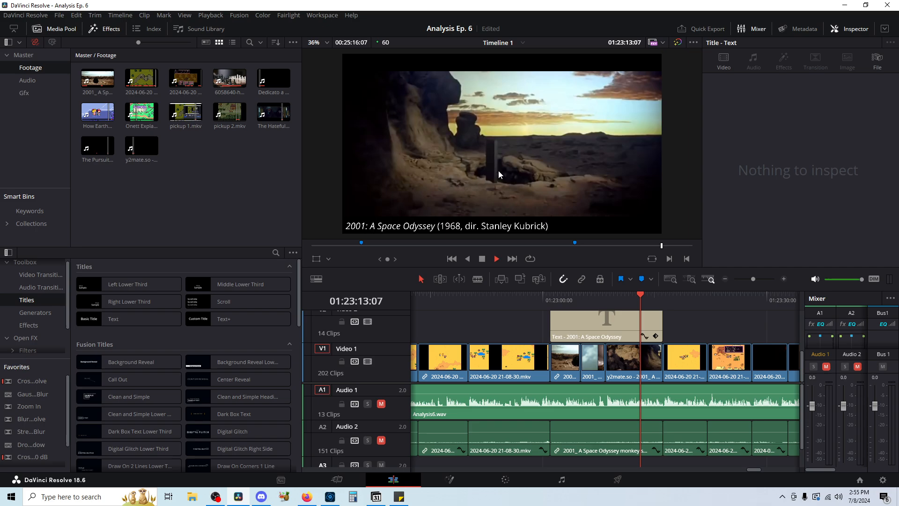
pyautogui.press('space')
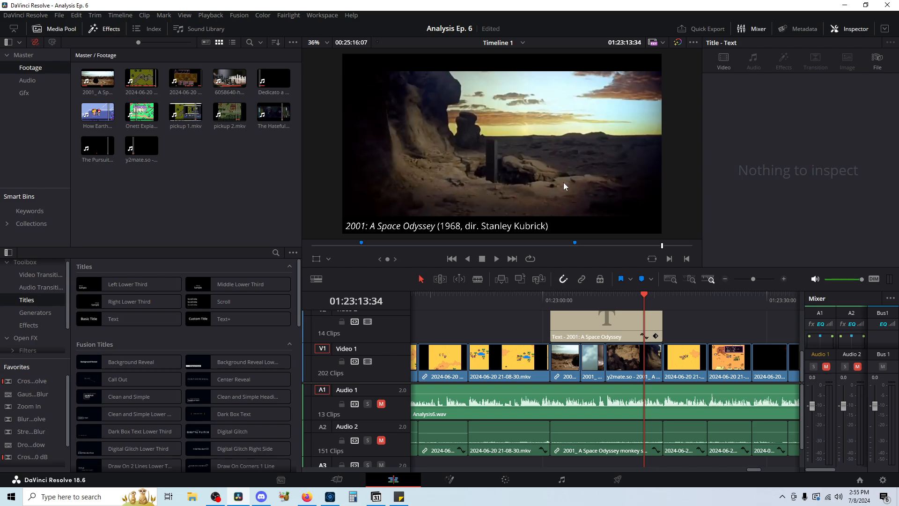
# Play on from the monolith shot into the desert gameplay, and check the wooden room's fade-out at 01:23:30:51
pyautogui.press('space')
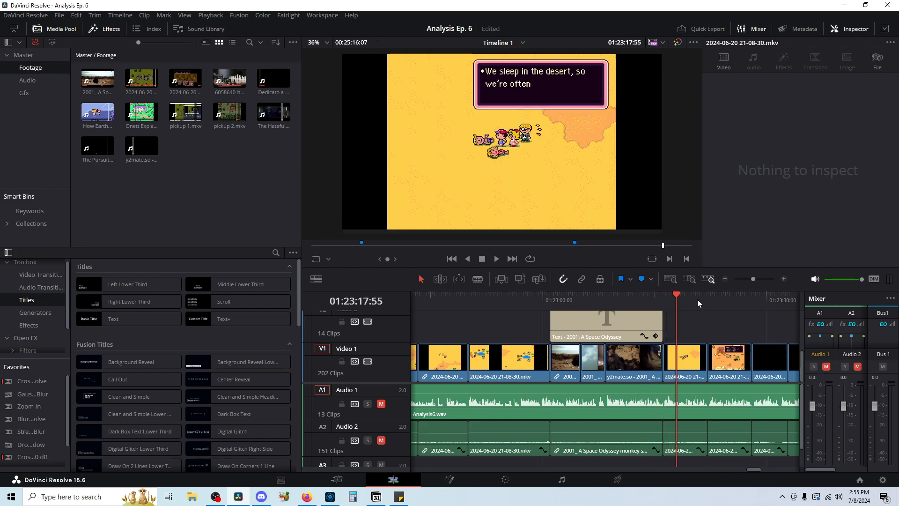
pyautogui.moveTo(697, 299); pyautogui.dragTo(729, 309)
pyautogui.click(763, 303)
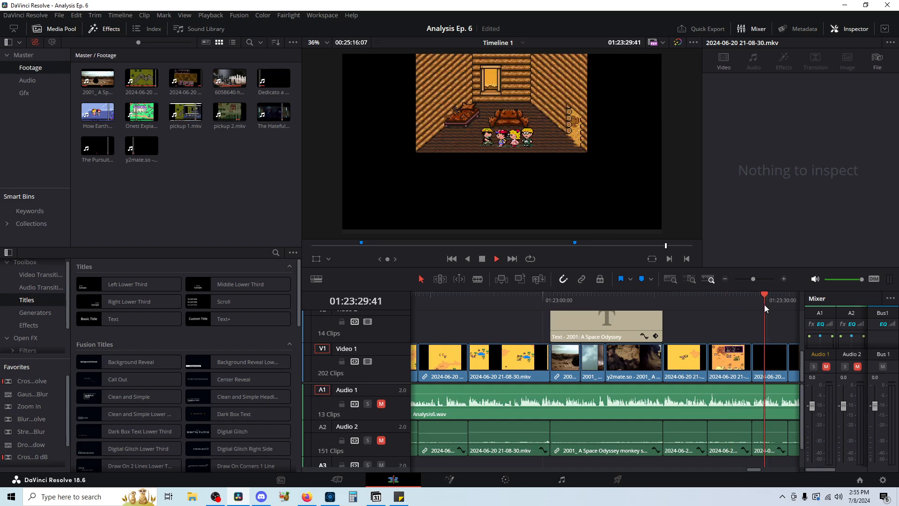
pyautogui.press('space')
pyautogui.press('space')
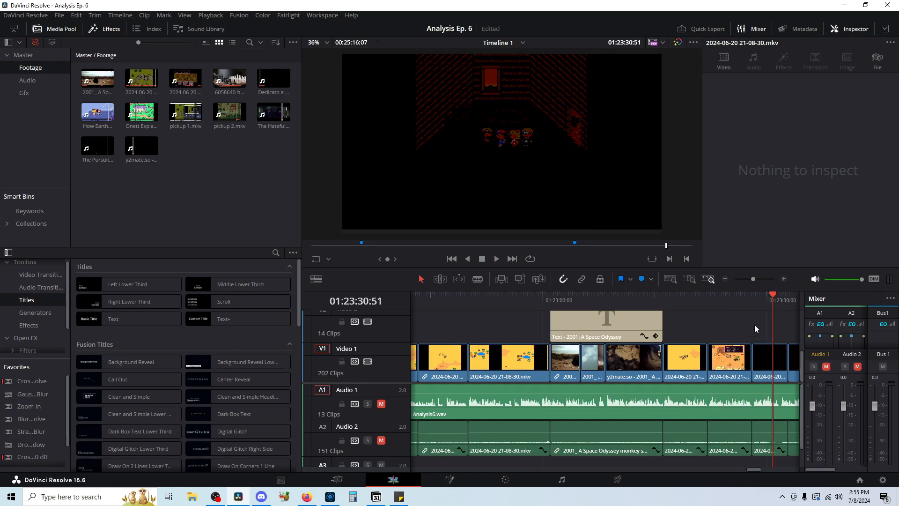
# Scrub through the gameplay after 01:23:30:51, and play the graveyard footage up to 01:24:49:34
pyautogui.moveTo(752, 469); pyautogui.dragTo(766, 470)
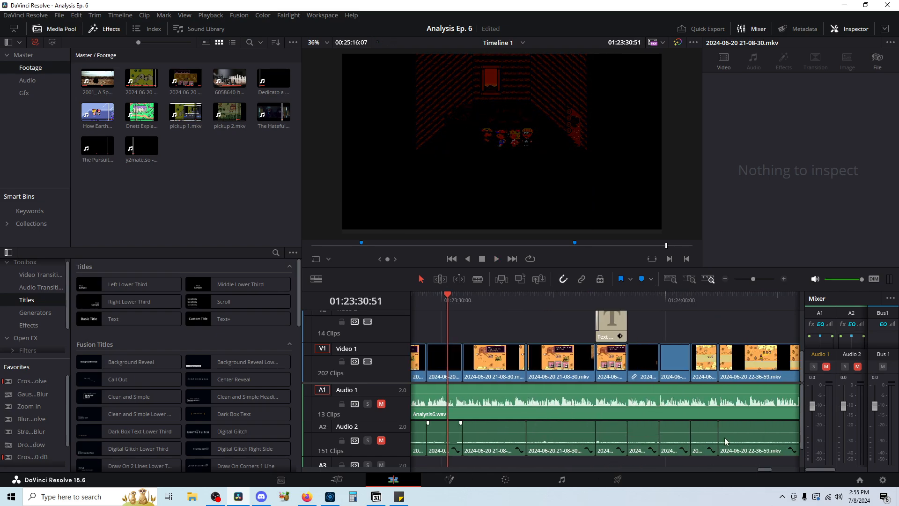
pyautogui.moveTo(574, 302); pyautogui.dragTo(745, 307)
pyautogui.moveTo(765, 470); pyautogui.dragTo(781, 469)
pyautogui.moveTo(544, 307); pyautogui.dragTo(495, 335)
pyautogui.press('space')
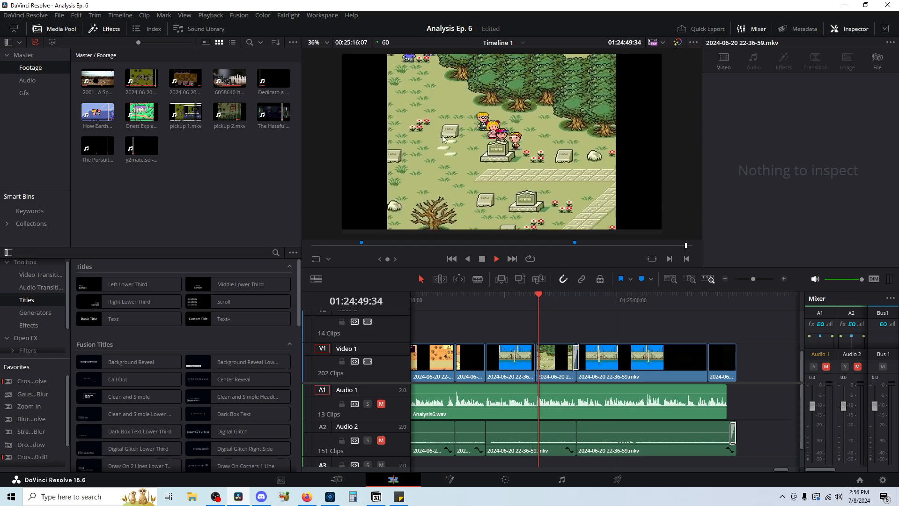
# Replay and scrub across the dissolve from the graveyard to the bridge footage around 01:24:54:08
pyautogui.click(573, 305)
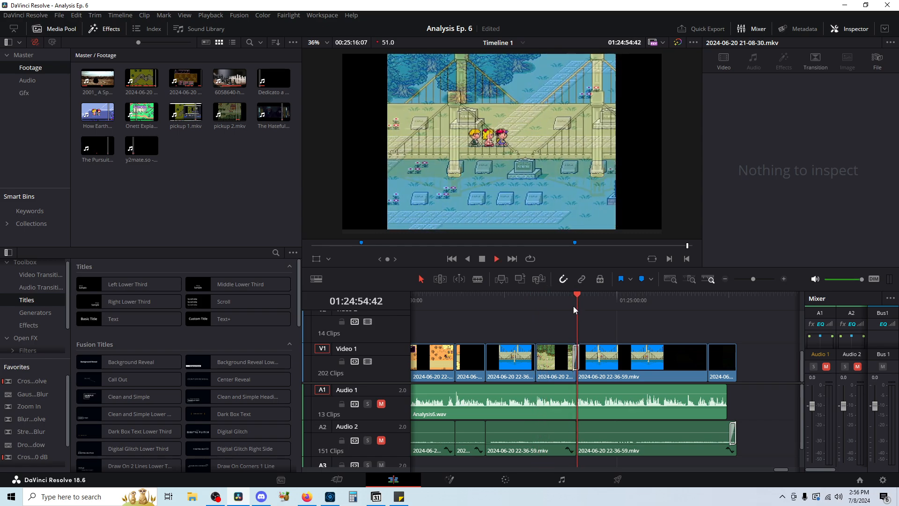
pyautogui.click(572, 300)
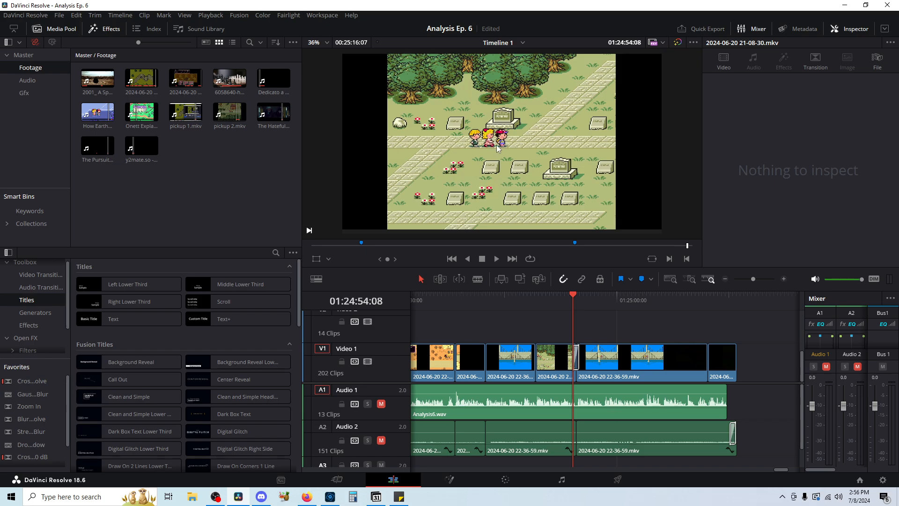
pyautogui.press('space')
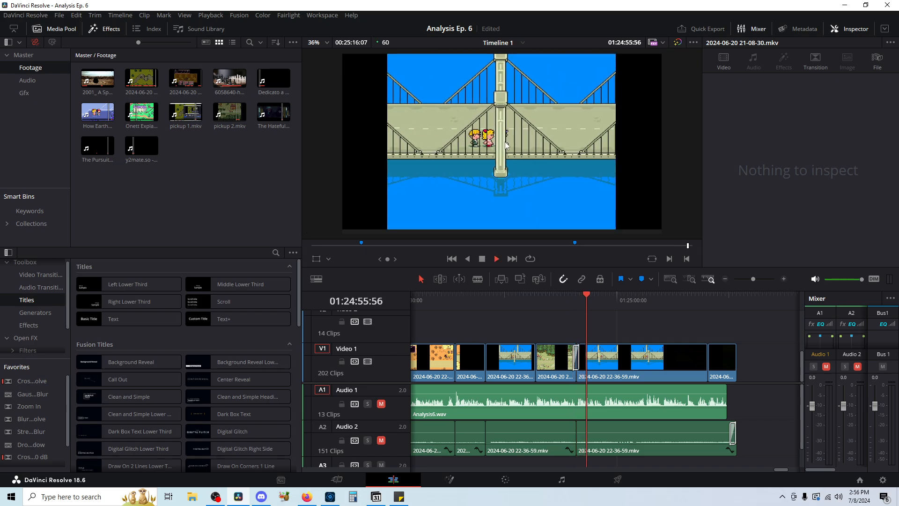
pyautogui.moveTo(576, 301); pyautogui.dragTo(573, 302)
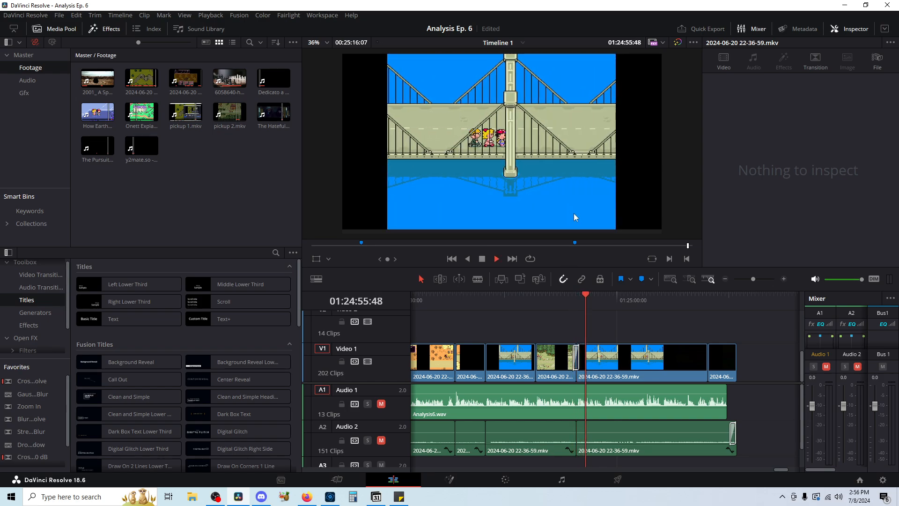
pyautogui.click(571, 302)
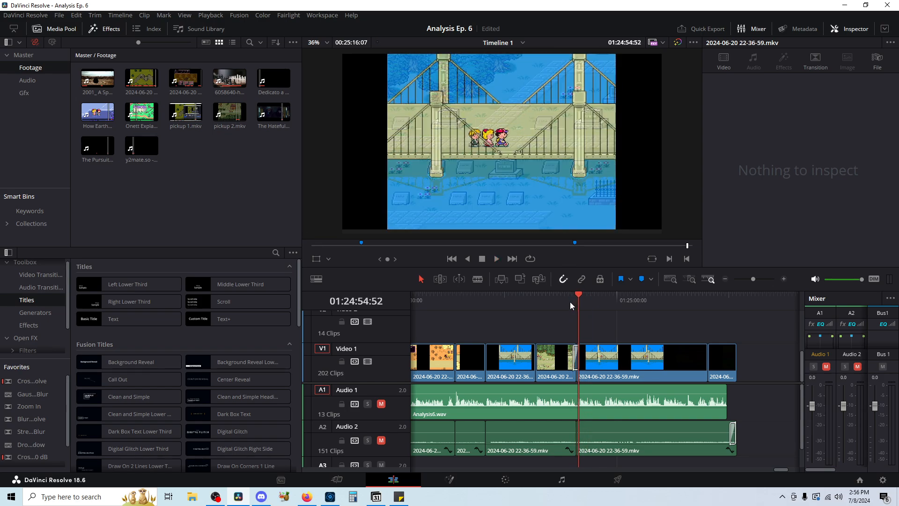
pyautogui.moveTo(566, 299)
pyautogui.mouseDown()
pyautogui.moveTo(557, 299)
pyautogui.moveTo(581, 300)
pyautogui.mouseUp()
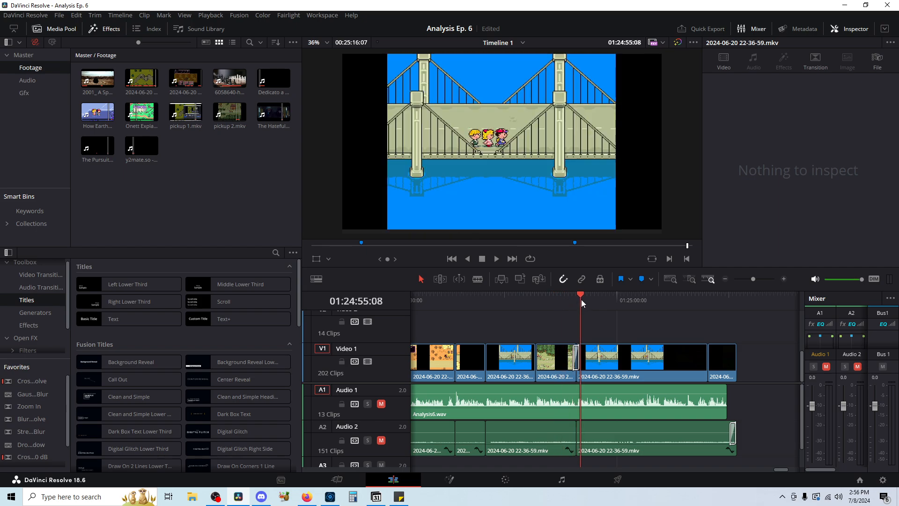
# Play sections of the closing bridge and orange building footage from 01:24:55:08 to the timeline's end
pyautogui.press('space')
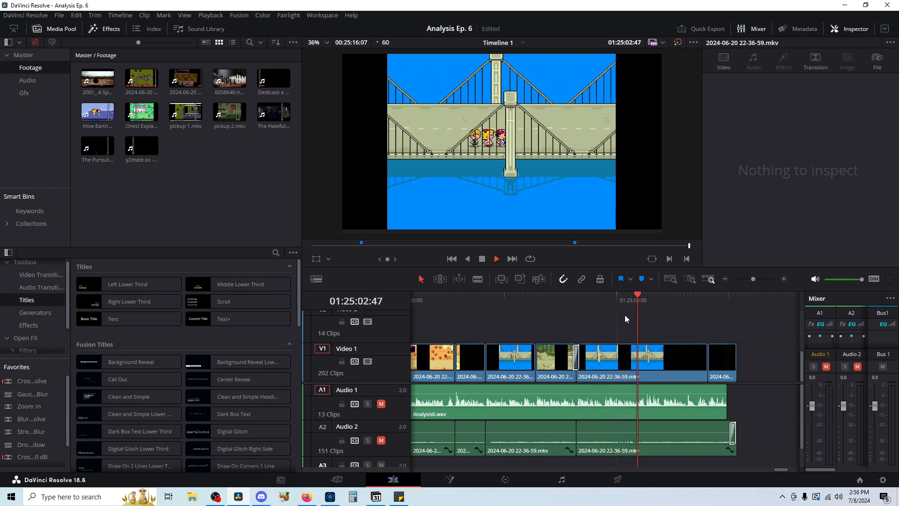
pyautogui.click(614, 303)
pyautogui.press('space')
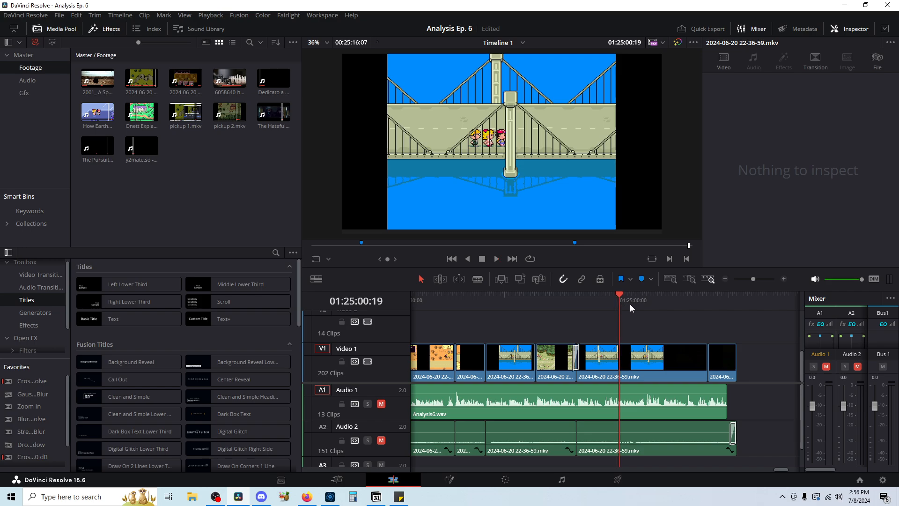
pyautogui.moveTo(630, 305); pyautogui.dragTo(709, 310)
pyautogui.press('space')
pyautogui.press('space')
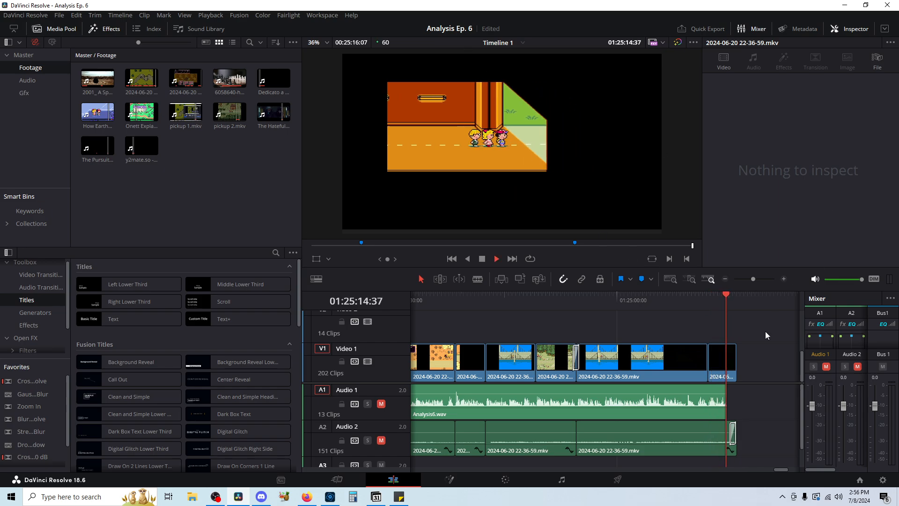
pyautogui.press('space')
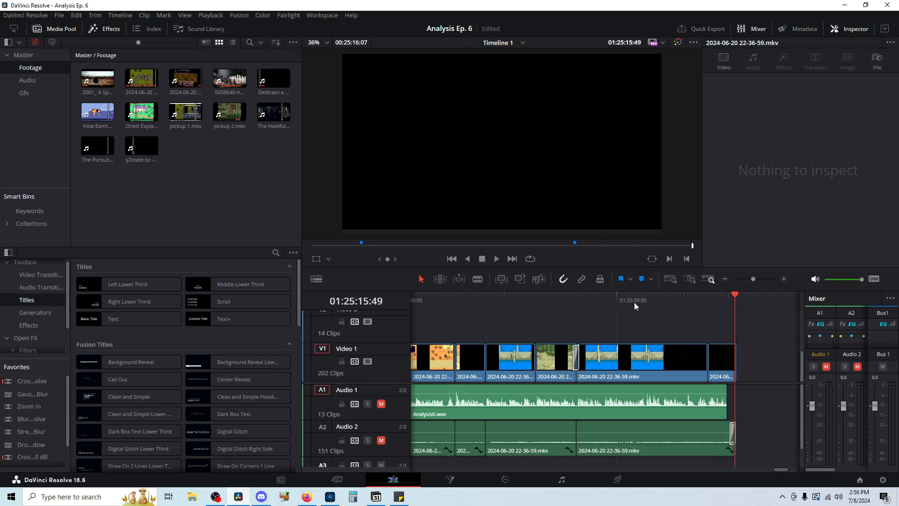
# Return to the bridge footage at 01:25:00:48, and examine the arrangement of video, caption and audio clips across the timeline
pyautogui.moveTo(633, 302); pyautogui.dragTo(622, 302)
pyautogui.scroll(-8, 608, 365)
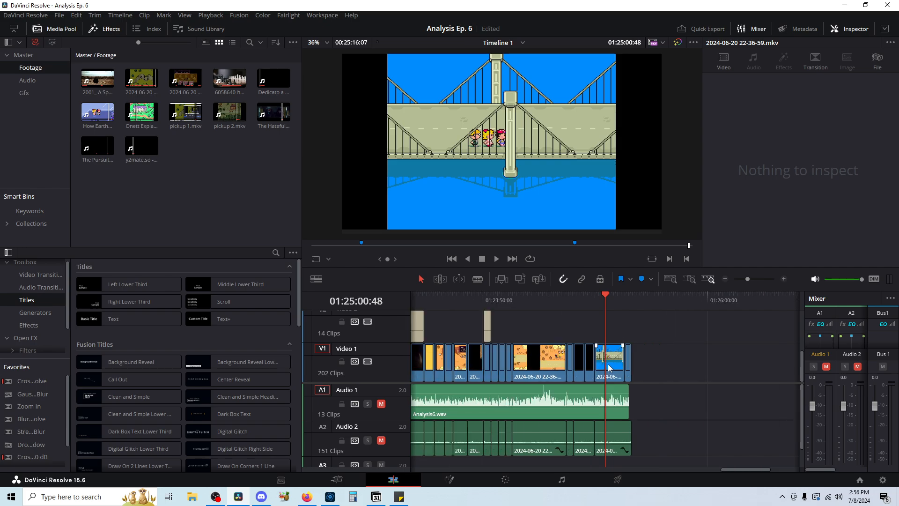
pyautogui.scroll(-2, 609, 367)
pyautogui.scroll(-3, 693, 453)
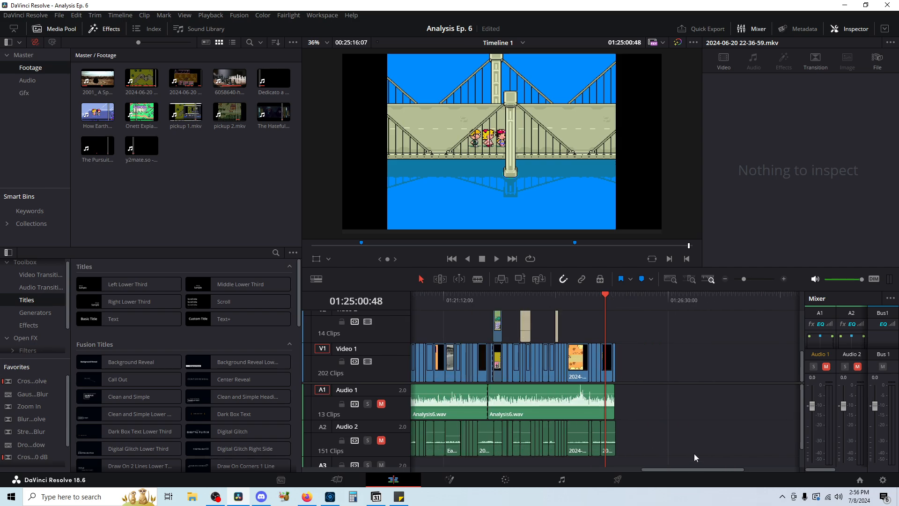
pyautogui.scroll(-5, 625, 468)
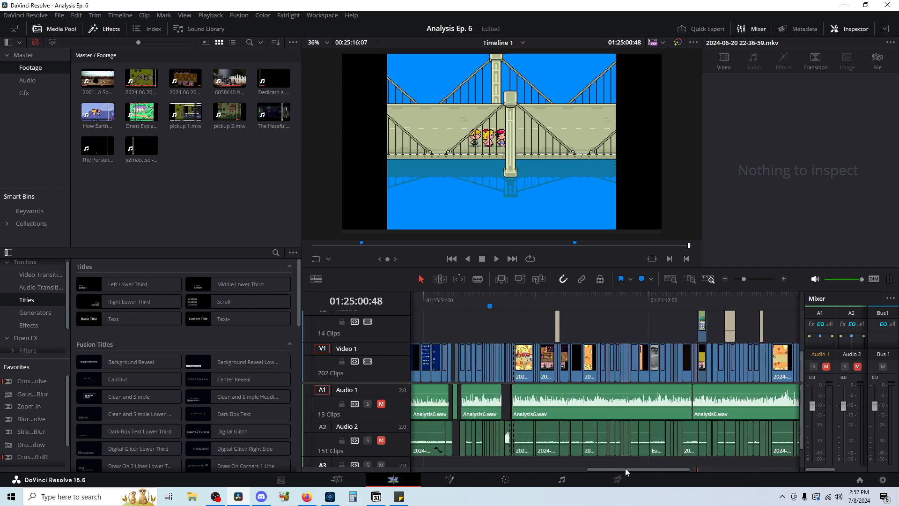
pyautogui.scroll(5, 592, 445)
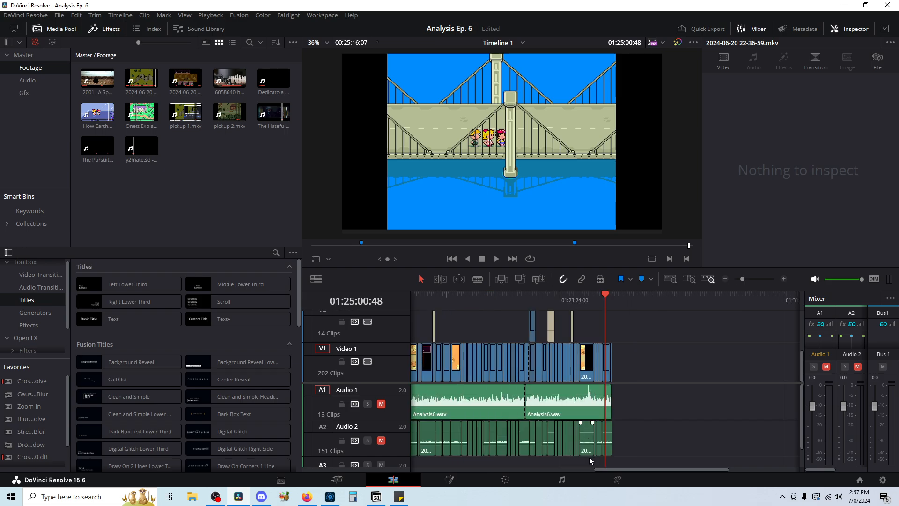
pyautogui.moveTo(600, 468); pyautogui.dragTo(510, 470)
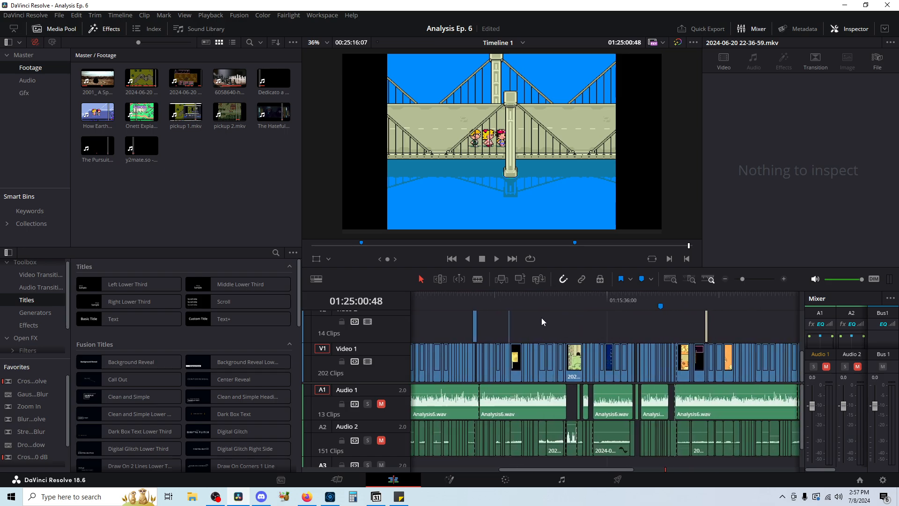
# Scrub through the cave footage at 01:20:25:39 and the Skelpion battle at 01:22:19:00 to the end at 01:25:16:07
pyautogui.moveTo(600, 305); pyautogui.dragTo(745, 306)
pyautogui.moveTo(555, 468); pyautogui.dragTo(607, 469)
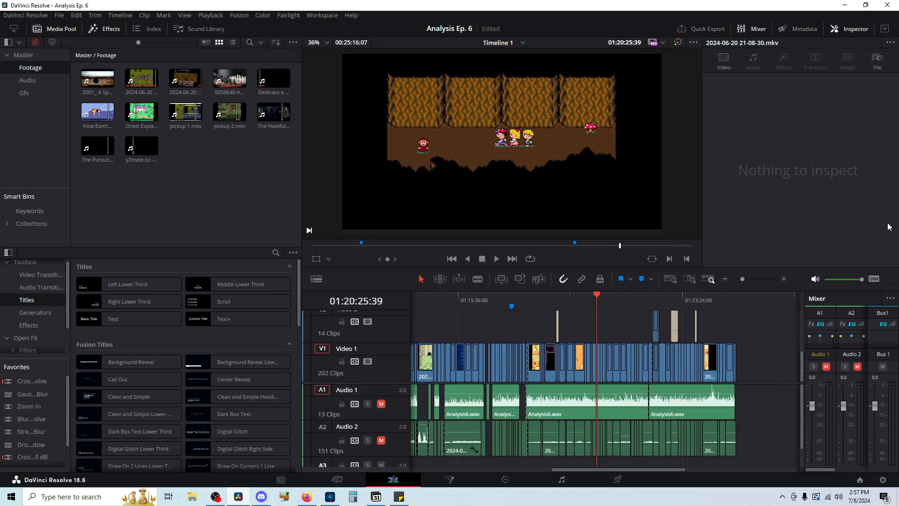
pyautogui.moveTo(601, 297); pyautogui.dragTo(651, 323)
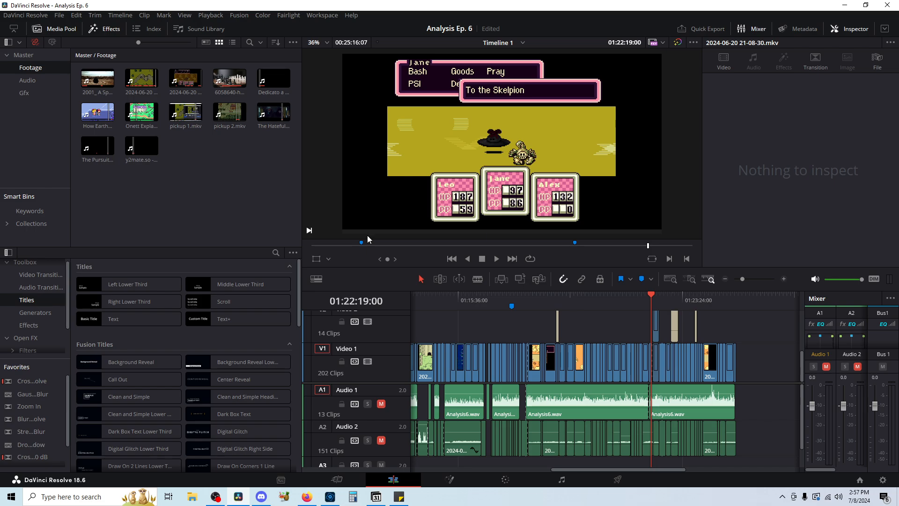
pyautogui.moveTo(659, 308); pyautogui.dragTo(739, 305)
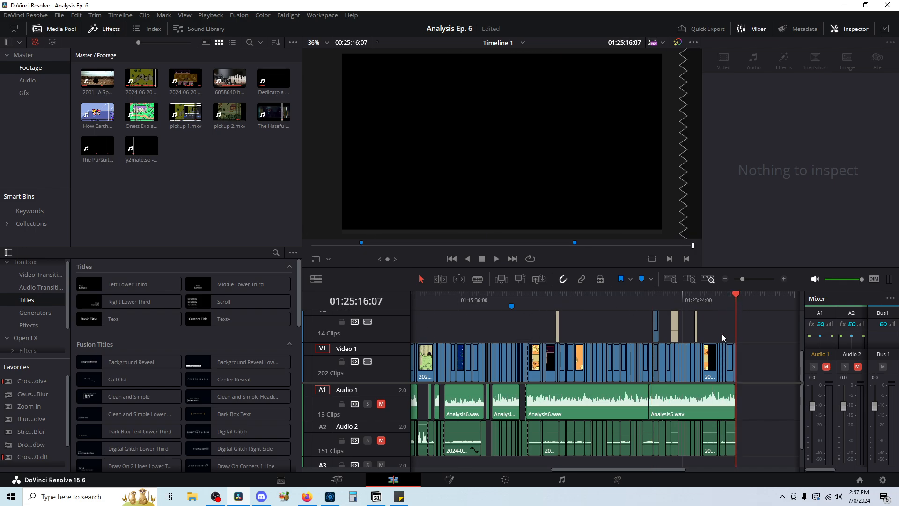
# Review the final section again, playing the bridge footage from 01:24:58:08 and the orange building footage up to 01:25:12:42
pyautogui.scroll(2, 702, 345)
pyautogui.scroll(-1, 721, 344)
pyautogui.scroll(-5, 725, 344)
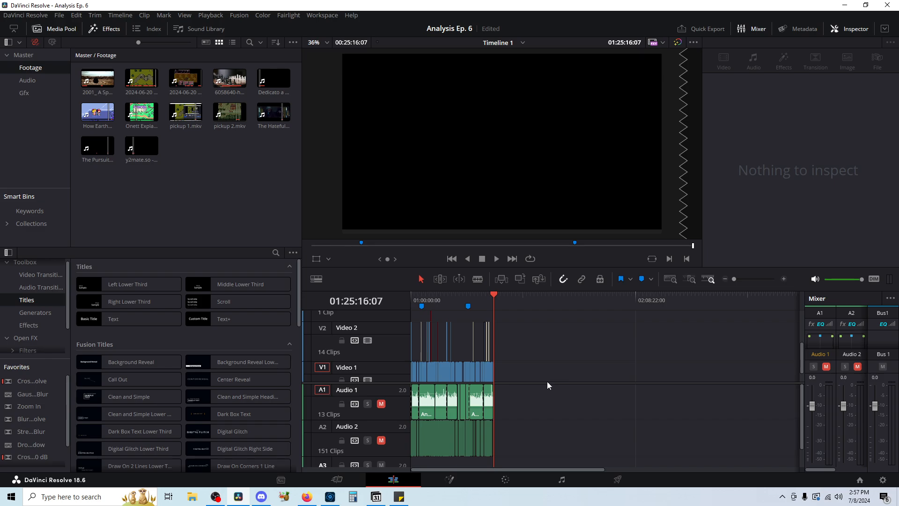
pyautogui.scroll(5, 548, 381)
pyautogui.scroll(-1, 619, 377)
pyautogui.click(580, 303)
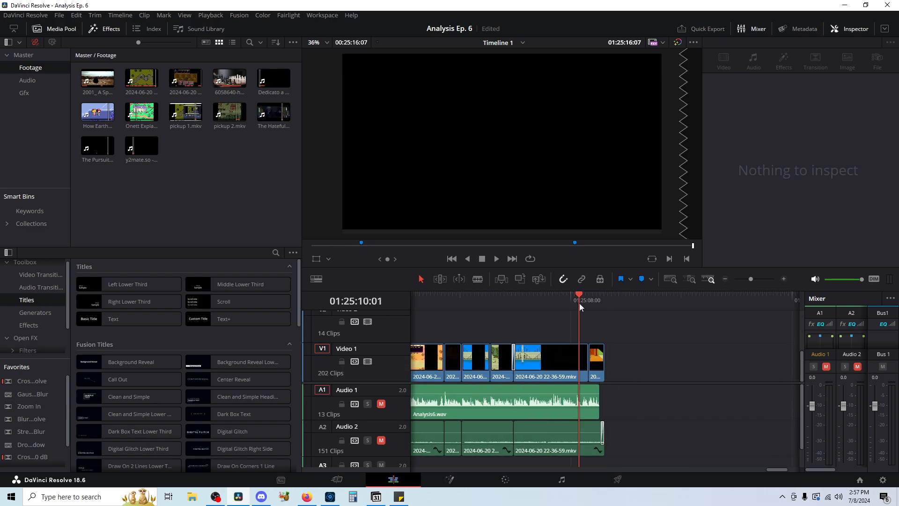
pyautogui.moveTo(579, 302); pyautogui.dragTo(529, 305)
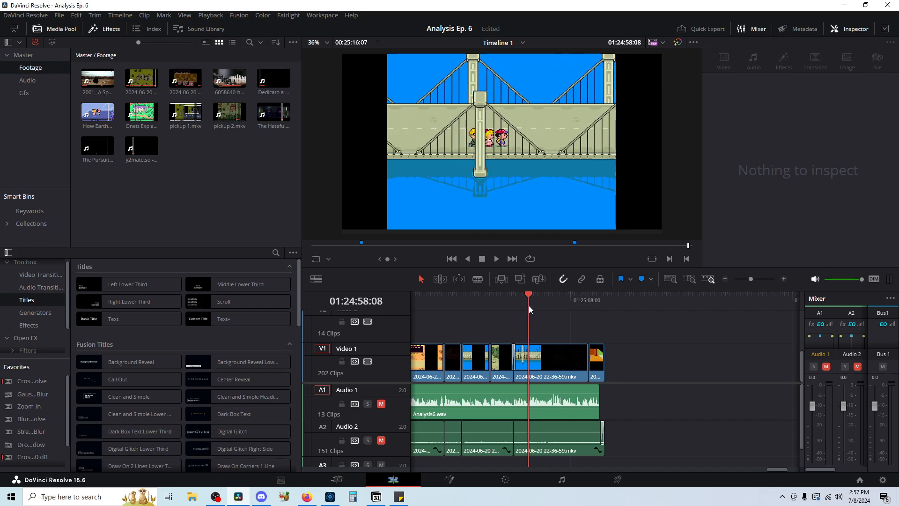
pyautogui.press('space')
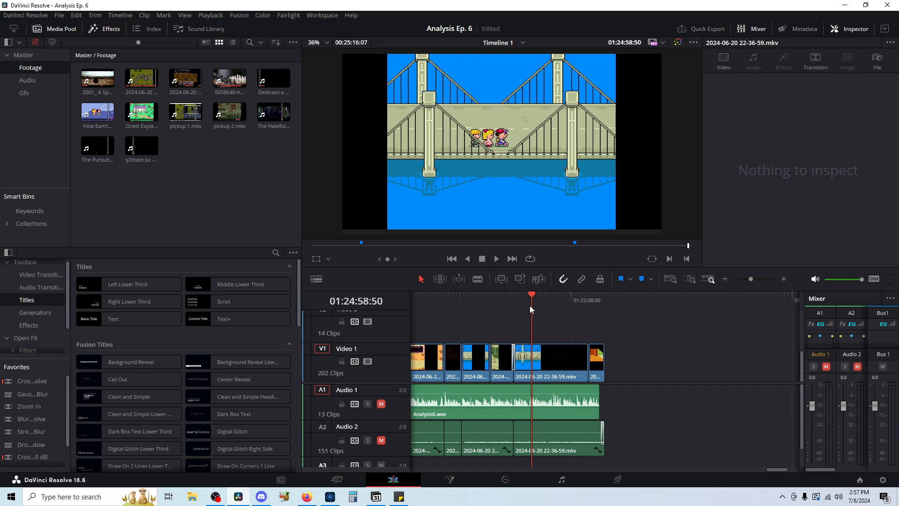
pyautogui.click(585, 302)
pyautogui.press('space')
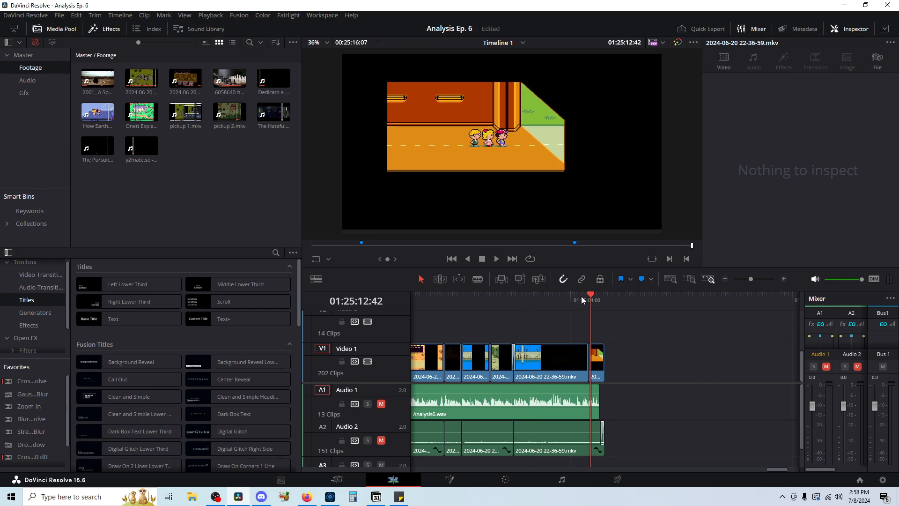